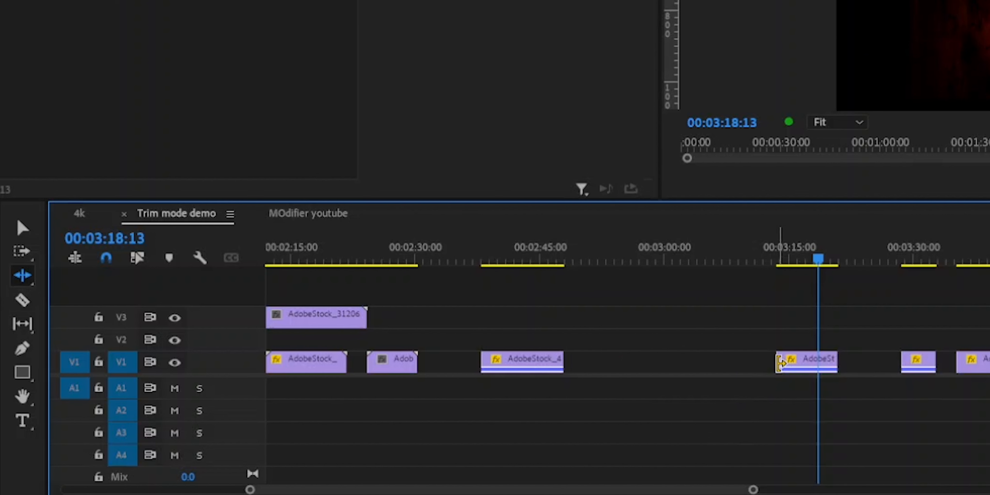
- Ripple-trim the gap before the V1 clip at about 00:03:13 so that the clip starts at about 00:03:00
{"action": "mouse_move", "coordinate": [782, 362]}
{"action": "left_mouse_down"}
{"action": "mouse_move", "coordinate": [817, 365]}
{"action": "mouse_move", "coordinate": [796, 365]}
{"action": "left_mouse_up"}
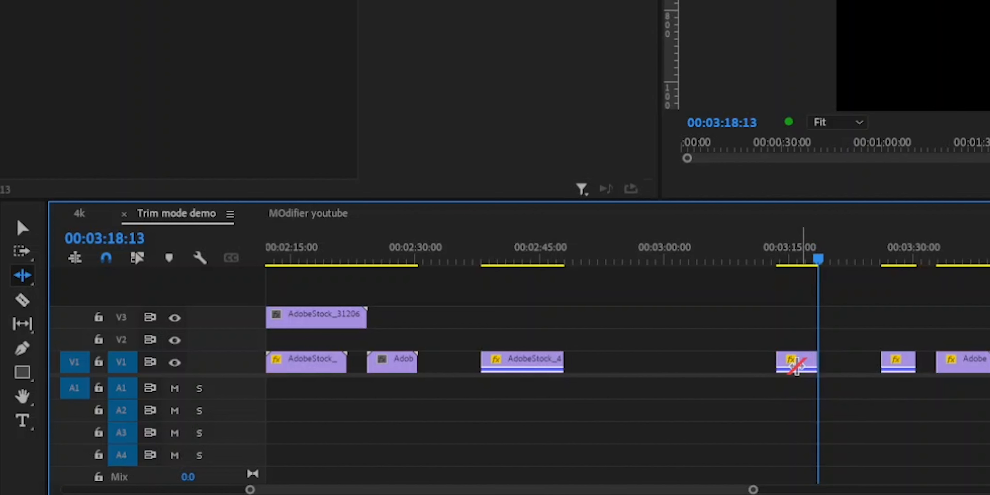
{"action": "key", "text": "ctrl+z"}
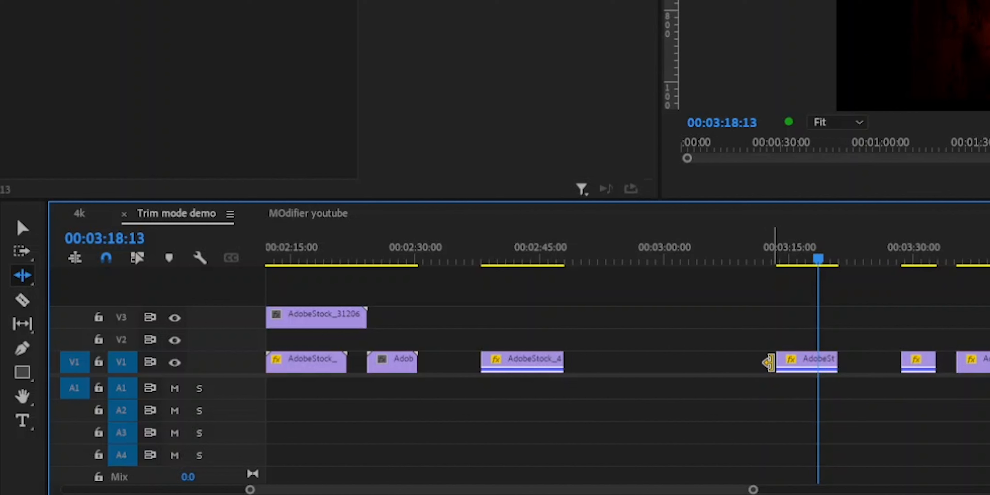
{"action": "left_click_drag", "start_coordinate": [768, 362], "coordinate": [666, 361]}
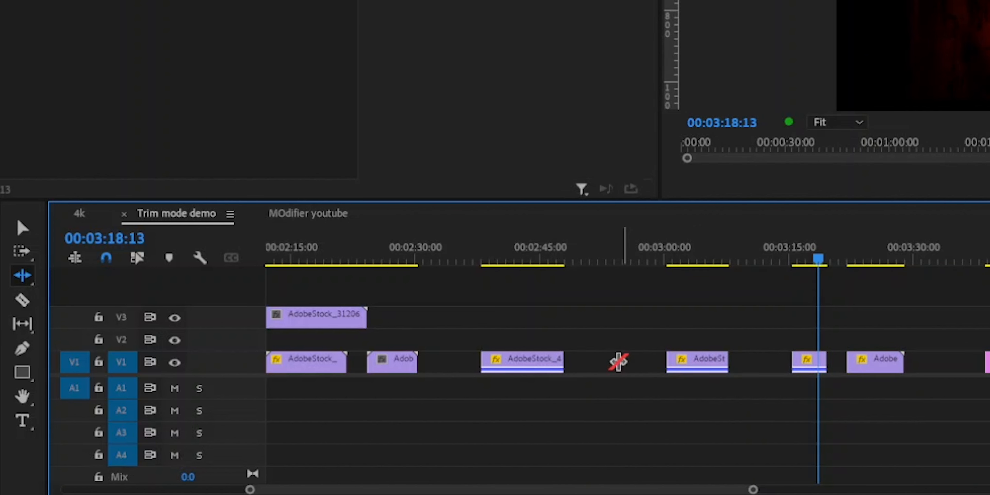
{"action": "key", "text": "v"}
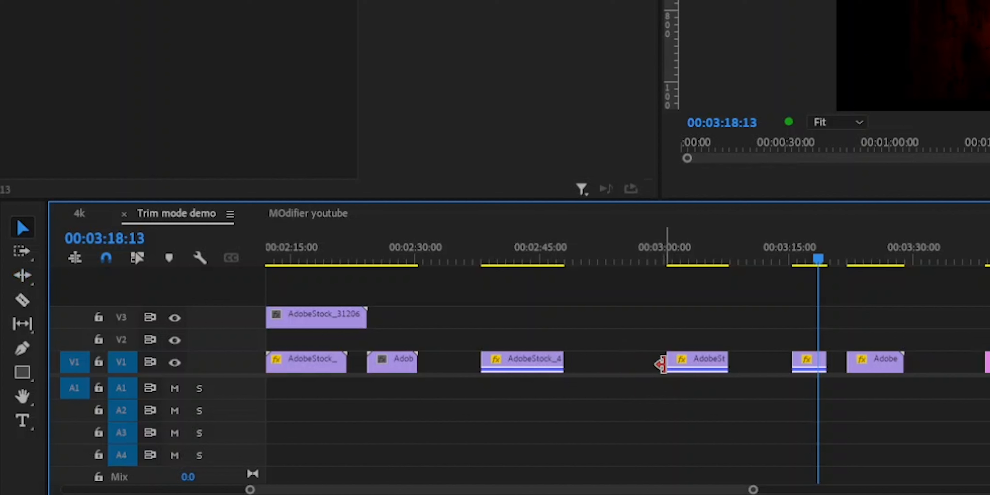
- Adjust the end of the V1 clip at 00:03:00 and close the gap between it and the preceding clip
{"action": "left_click", "coordinate": [724, 366]}
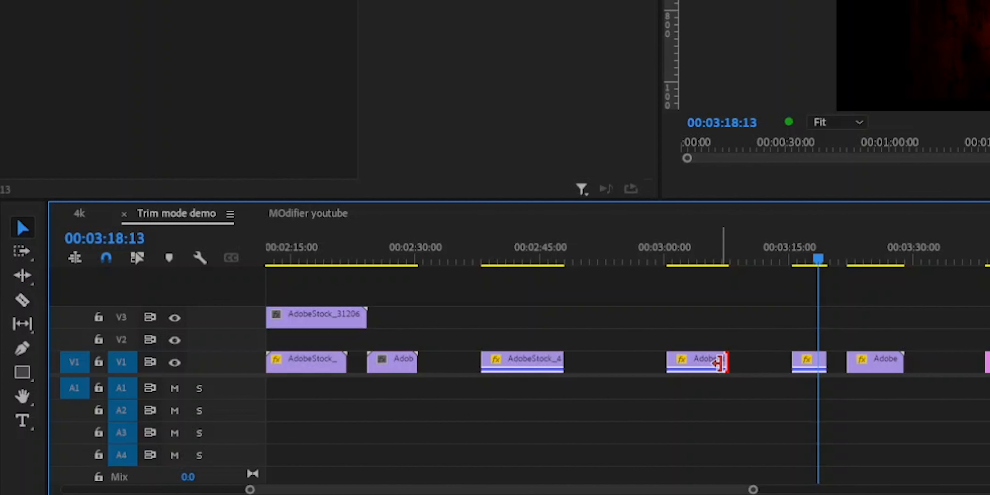
{"action": "left_click_drag", "start_coordinate": [727, 360], "coordinate": [737, 361]}
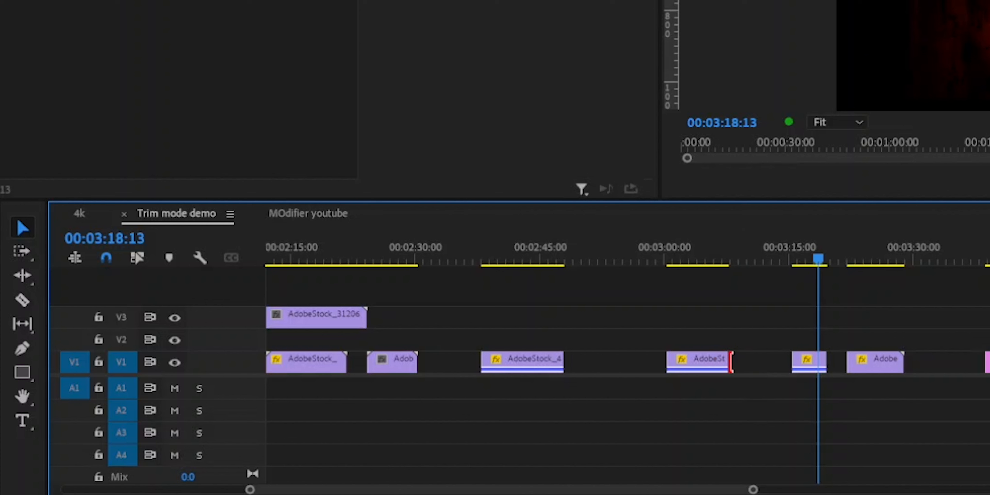
{"action": "mouse_move", "coordinate": [730, 363]}
{"action": "left_mouse_down"}
{"action": "mouse_move", "coordinate": [747, 404]}
{"action": "mouse_move", "coordinate": [723, 365]}
{"action": "left_mouse_up"}
{"action": "left_click", "coordinate": [724, 365]}
{"action": "left_click_drag", "start_coordinate": [515, 322], "coordinate": [729, 420]}
{"action": "key", "text": "shift+g"}
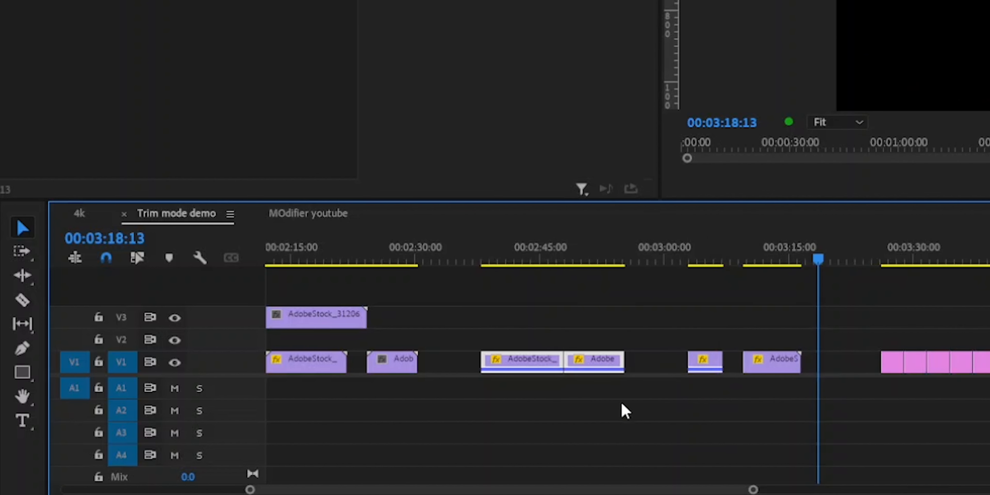
- Move the playhead to 00:02:48:07 and look up the Close Gap command among the sequence commands
{"action": "left_click_drag", "start_coordinate": [817, 260], "coordinate": [570, 271]}
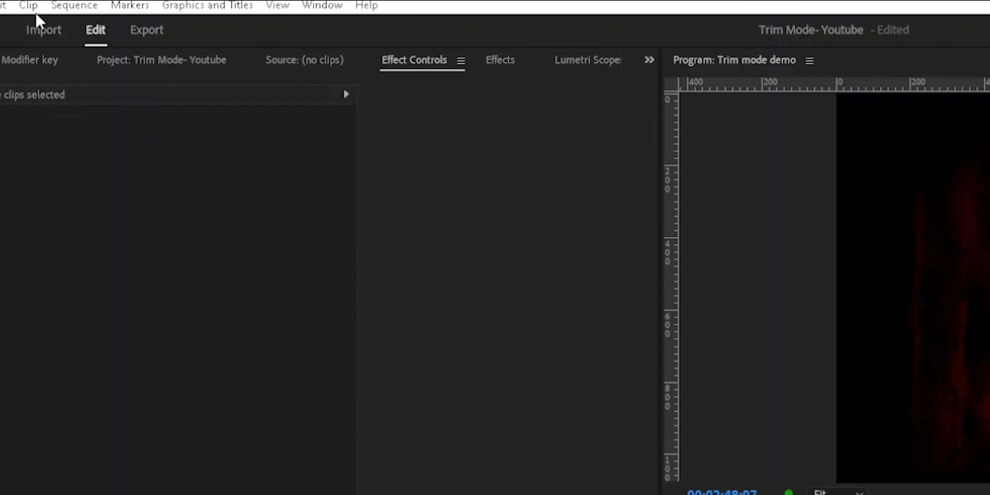
{"action": "left_click", "coordinate": [29, 8]}
{"action": "mouse_move", "coordinate": [73, 5]}
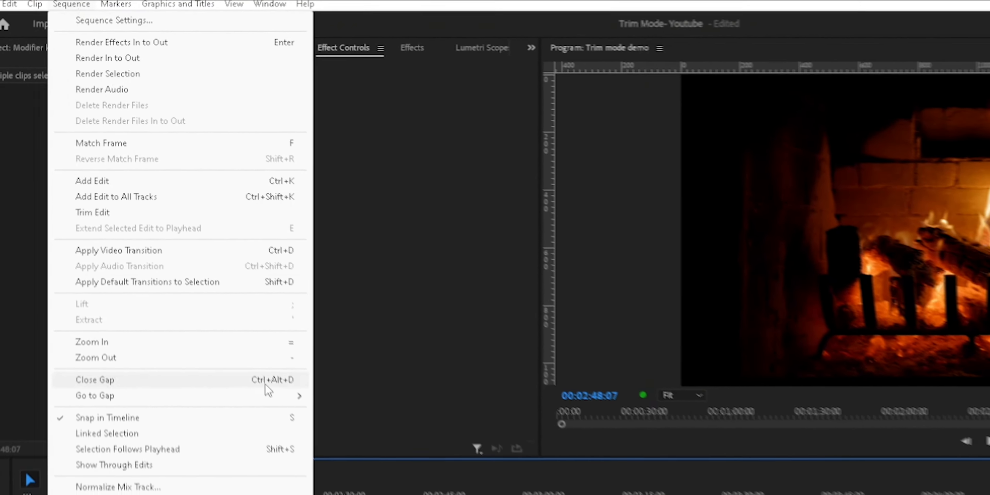
{"action": "left_click", "coordinate": [600, 461]}
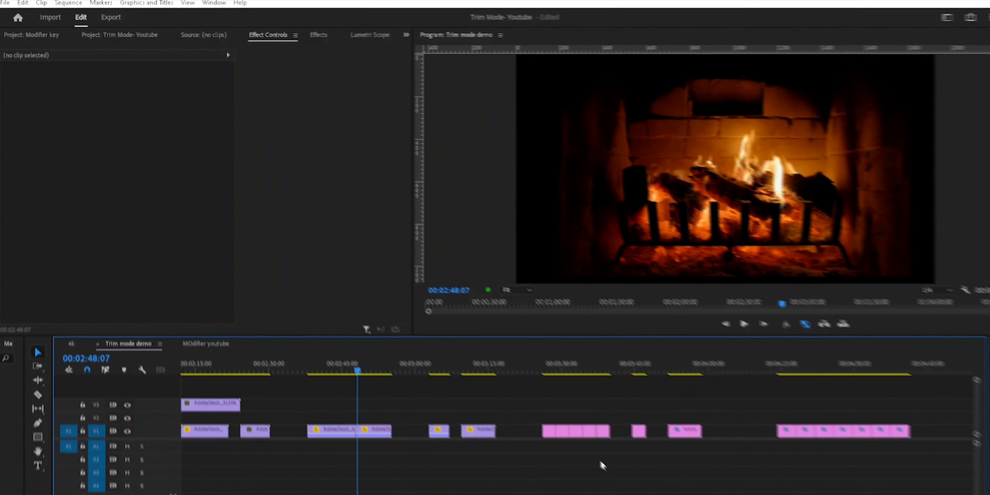
- Try closing all gaps between the V1 clips from about 00:02:24 to the end, and undo it
{"action": "left_click_drag", "start_coordinate": [929, 409], "coordinate": [244, 444]}
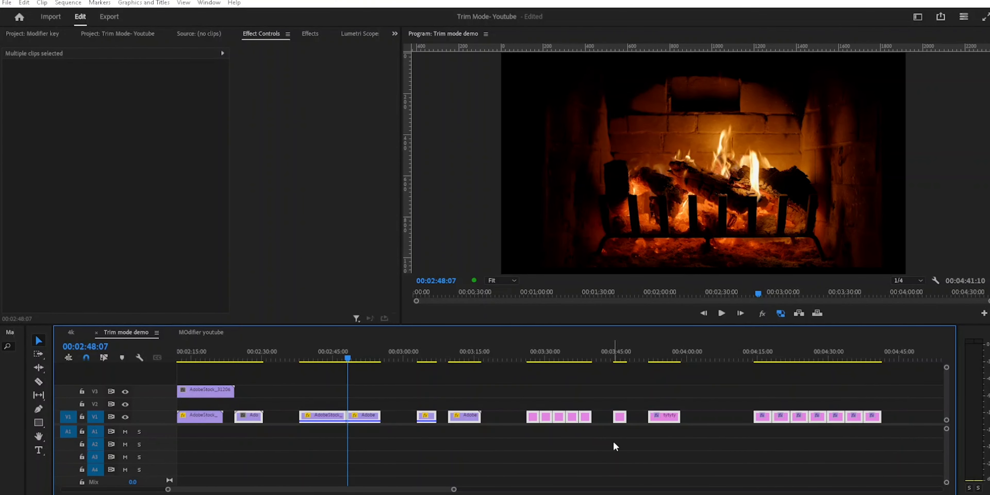
{"action": "key", "text": "shift+g"}
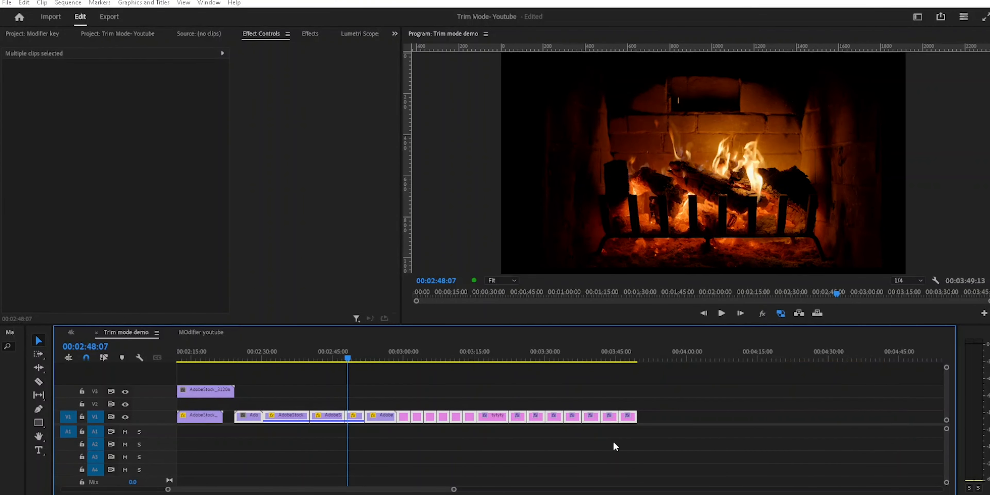
{"action": "key", "text": "ctrl+z"}
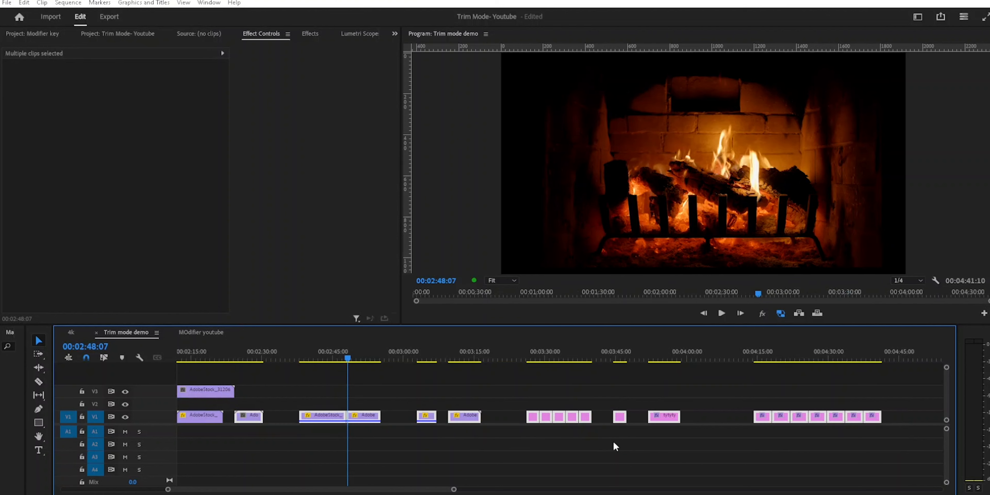
{"action": "left_click", "coordinate": [452, 462]}
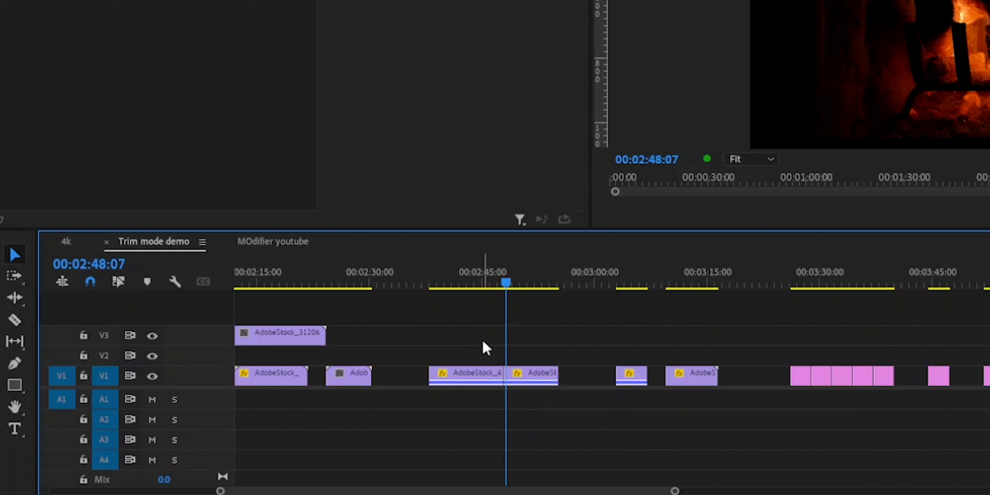
- Select the edit point between the two adjoining V1 clips at 00:02:47:22 in trim mode, and deselect it
{"action": "left_click_drag", "start_coordinate": [482, 340], "coordinate": [515, 419]}
{"action": "left_click", "coordinate": [521, 403]}
{"action": "left_click_drag", "start_coordinate": [491, 336], "coordinate": [521, 427]}
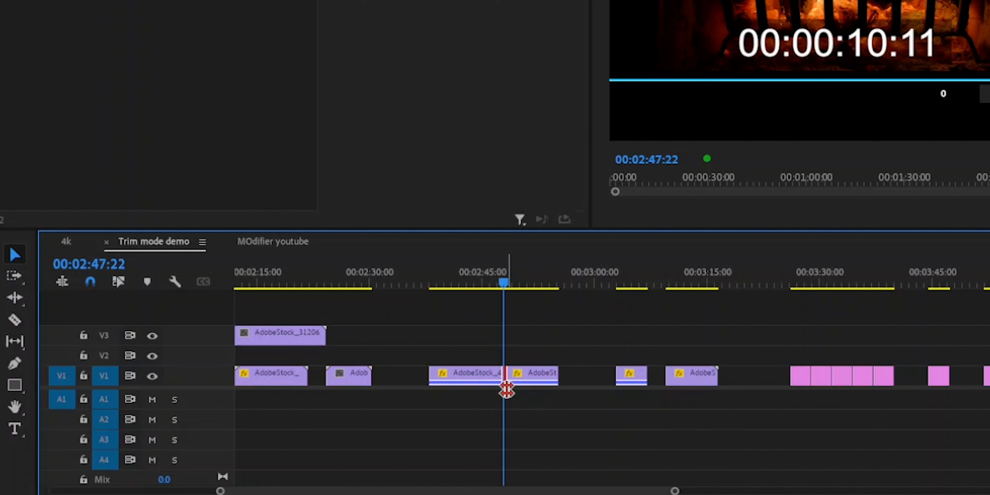
{"action": "left_click", "coordinate": [504, 376]}
{"action": "left_click", "coordinate": [567, 405]}
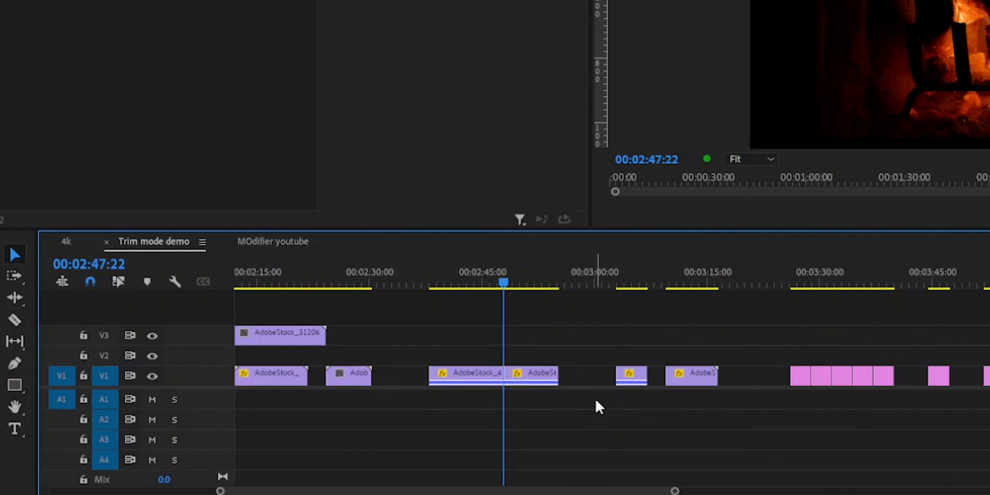
- Ripple-trim the gap before the V1 clip at about 00:03:03 to roughly 00:03:00, and close the remaining gap to the preceding clip
{"action": "left_click", "coordinate": [15, 297]}
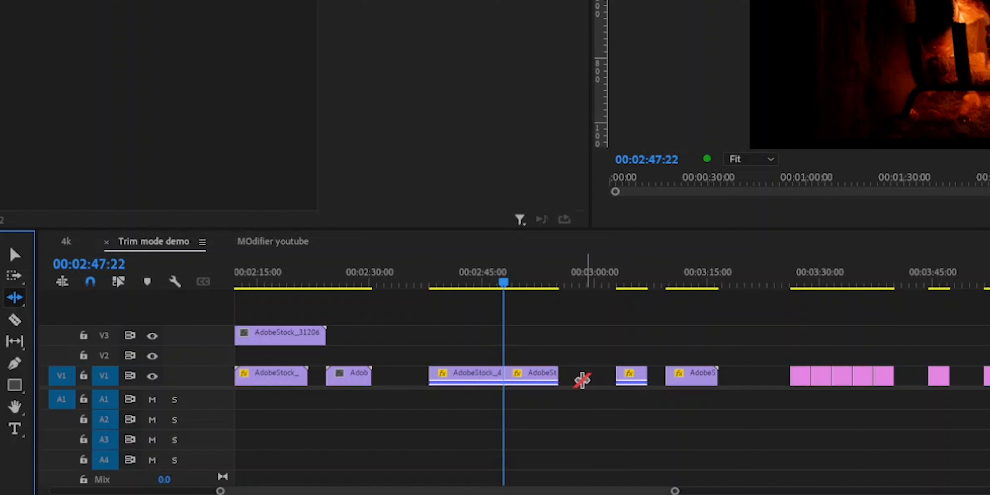
{"action": "left_click_drag", "start_coordinate": [607, 381], "coordinate": [574, 382]}
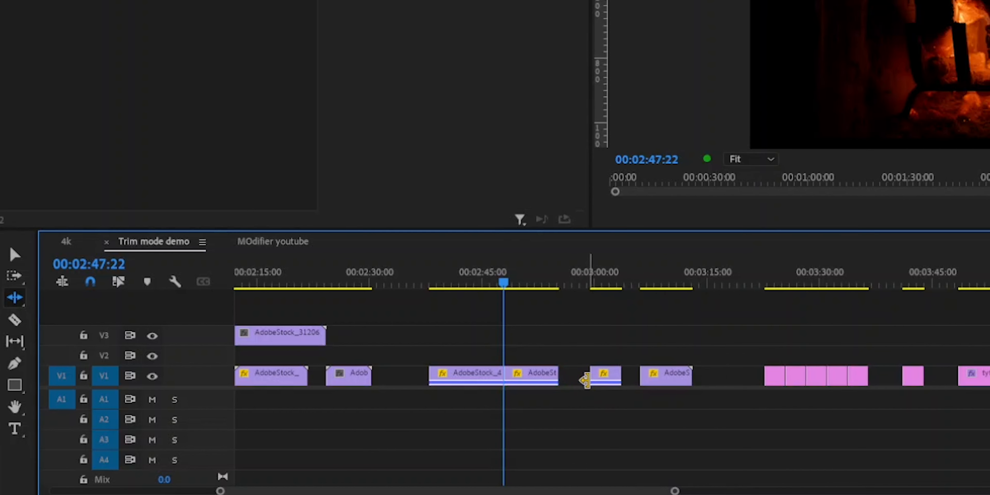
{"action": "key", "text": "v"}
{"action": "left_click_drag", "start_coordinate": [539, 353], "coordinate": [617, 429]}
{"action": "key", "text": "shift+g"}
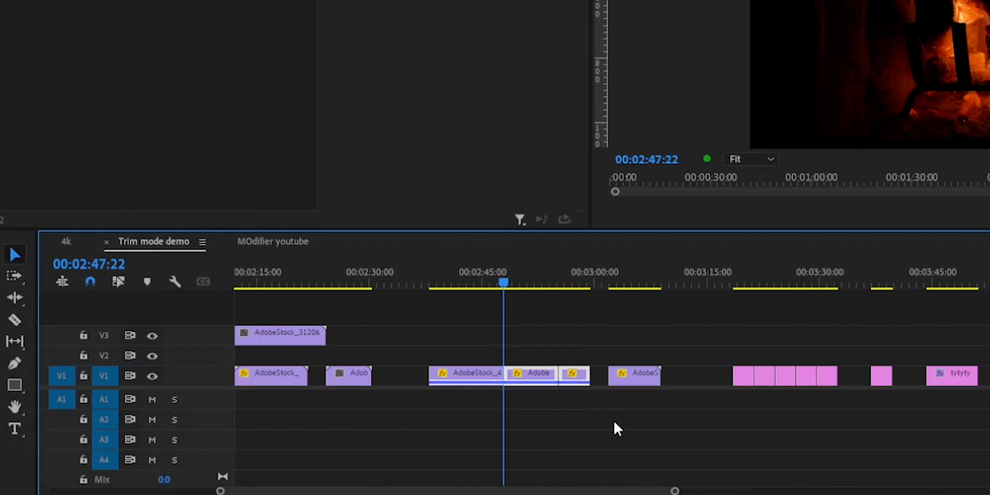
- Move the V1 clip at about 00:03:02 later so that it starts at about 00:03:06
{"action": "key", "text": "b"}
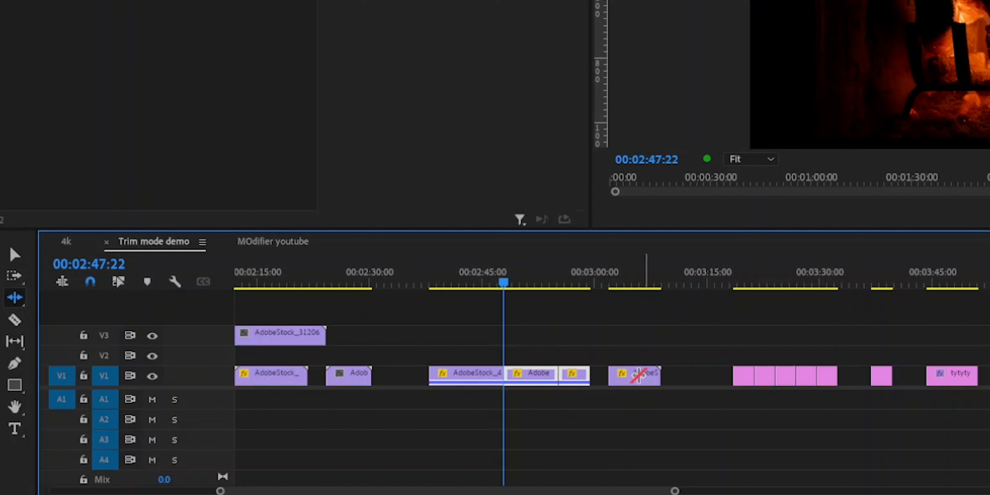
{"action": "left_click", "coordinate": [14, 255]}
{"action": "left_click_drag", "start_coordinate": [647, 384], "coordinate": [679, 385]}
- Ripple-trim the gap before the moved clip so that it and the following clips shift to start at about 00:03:03
{"action": "key", "text": "b"}
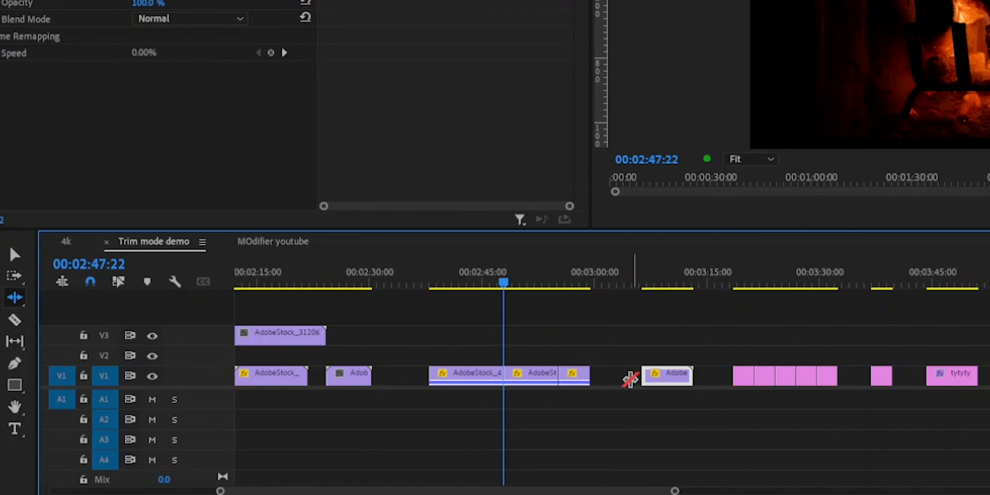
{"action": "left_click_drag", "start_coordinate": [632, 375], "coordinate": [607, 392]}
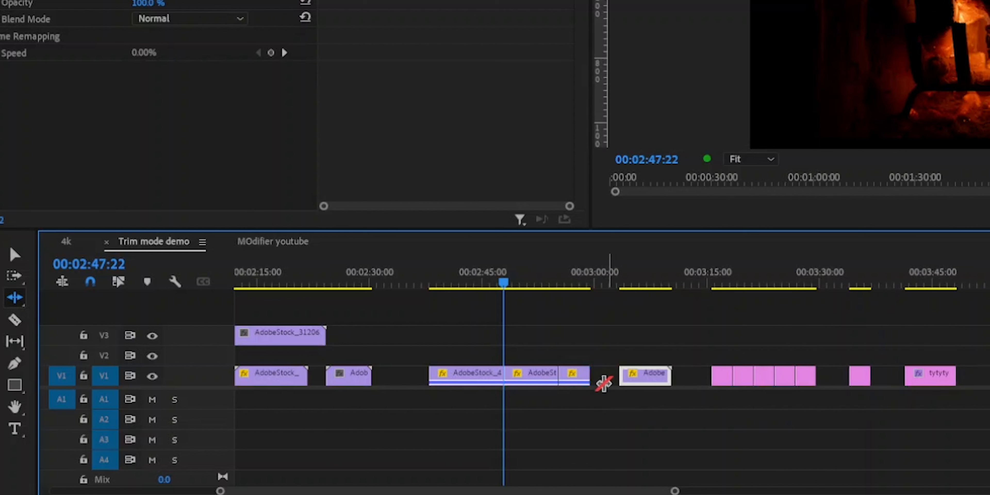
{"action": "key", "text": "v"}
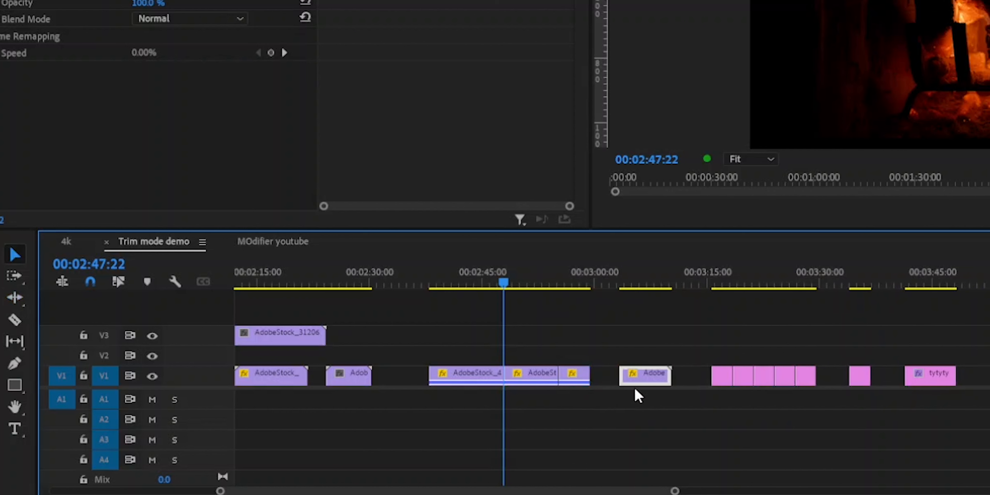
- Shift the selected clip later and trim its start to about 00:03:07, and ripple-trim the gap back to about 00:03:03
{"action": "mouse_move", "coordinate": [654, 380]}
{"action": "left_mouse_down"}
{"action": "mouse_move", "coordinate": [671, 384]}
{"action": "mouse_move", "coordinate": [621, 376]}
{"action": "mouse_move", "coordinate": [649, 404]}
{"action": "mouse_move", "coordinate": [653, 378]}
{"action": "left_mouse_up"}
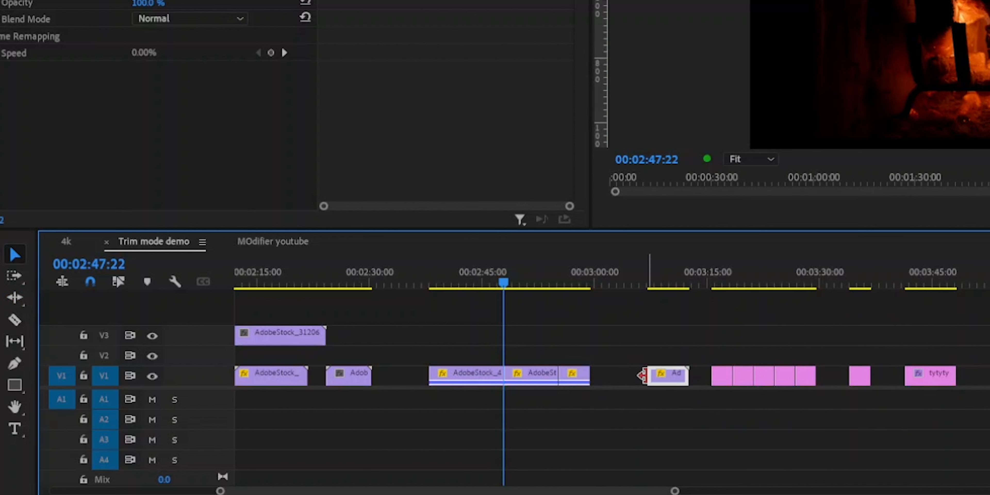
{"action": "mouse_move", "coordinate": [643, 378]}
{"action": "left_mouse_down"}
{"action": "mouse_move", "coordinate": [626, 378]}
{"action": "mouse_move", "coordinate": [644, 379]}
{"action": "left_mouse_up"}
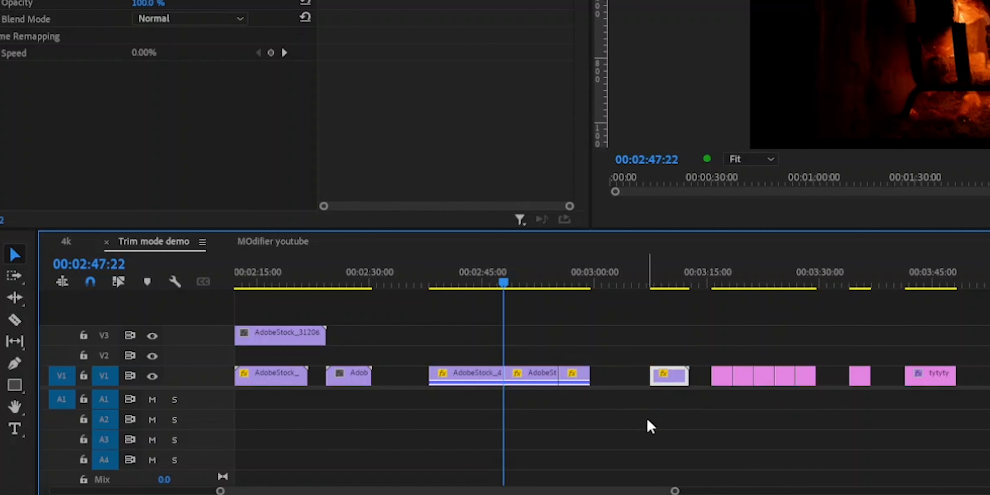
{"action": "key", "text": "b"}
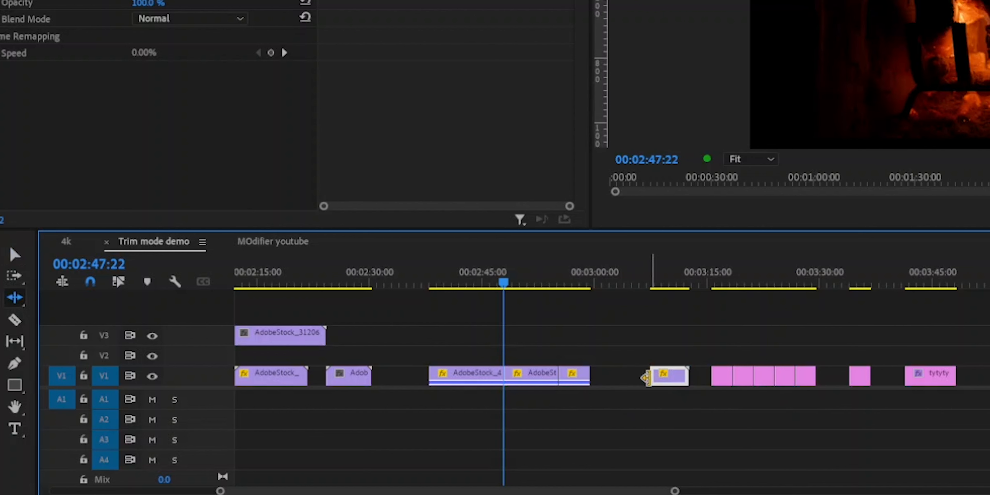
{"action": "left_click_drag", "start_coordinate": [653, 378], "coordinate": [610, 379]}
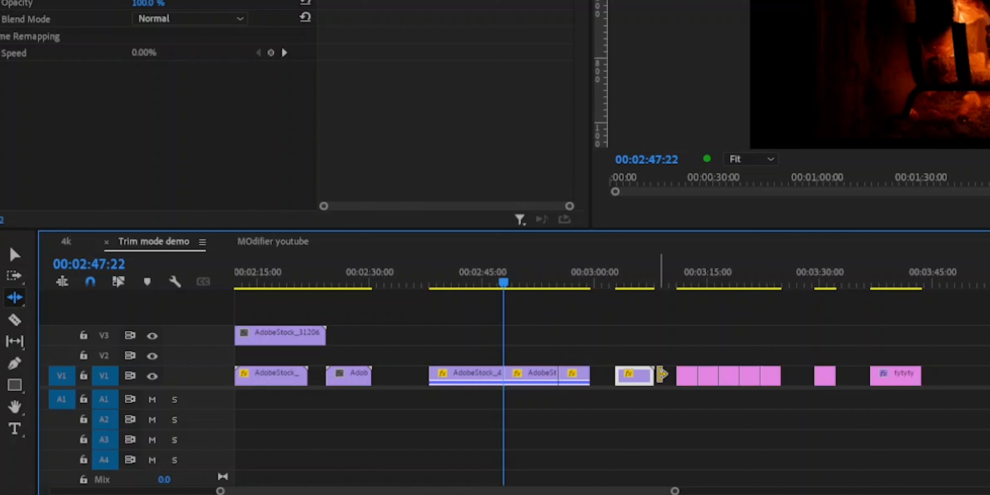
{"action": "left_click_drag", "start_coordinate": [661, 374], "coordinate": [662, 388]}
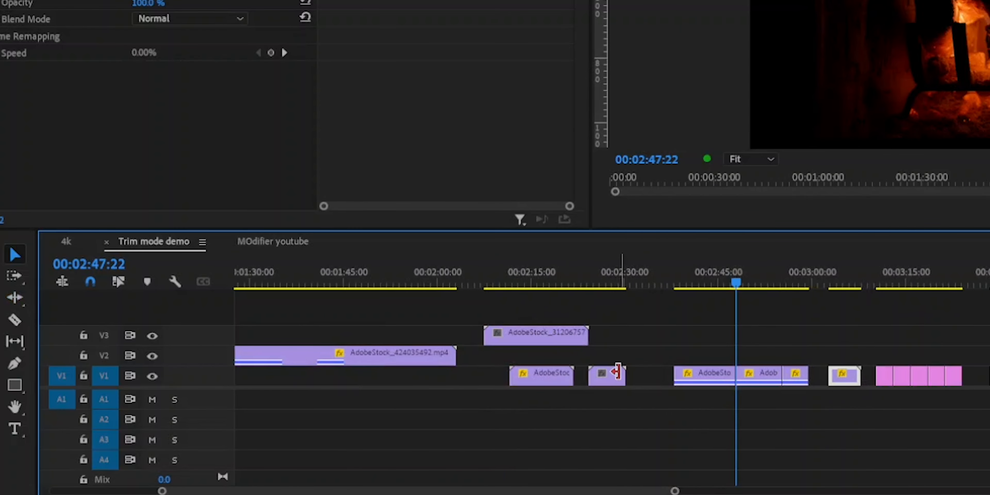
- Move the short V1 clip at about 00:02:24 later to start at about 00:02:26, and try to extend its end
{"action": "left_click_drag", "start_coordinate": [613, 380], "coordinate": [635, 381]}
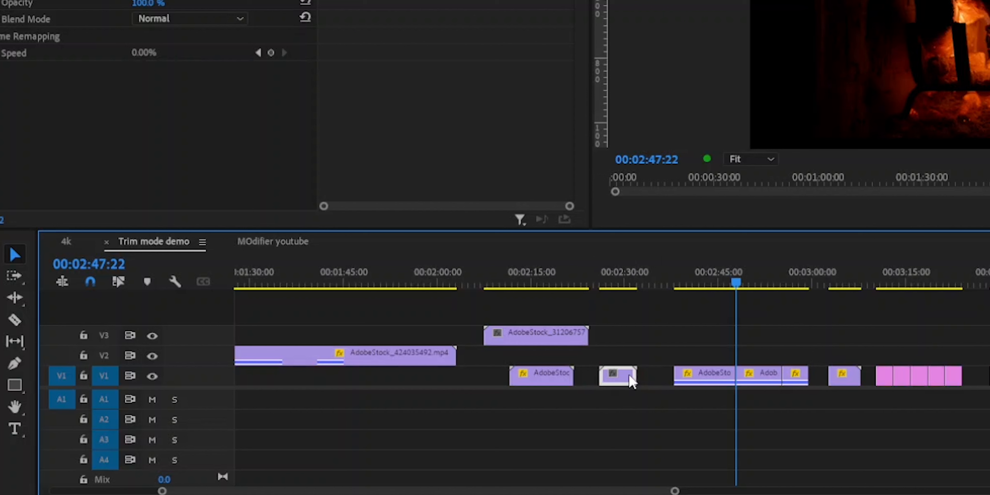
{"action": "left_click", "coordinate": [15, 297]}
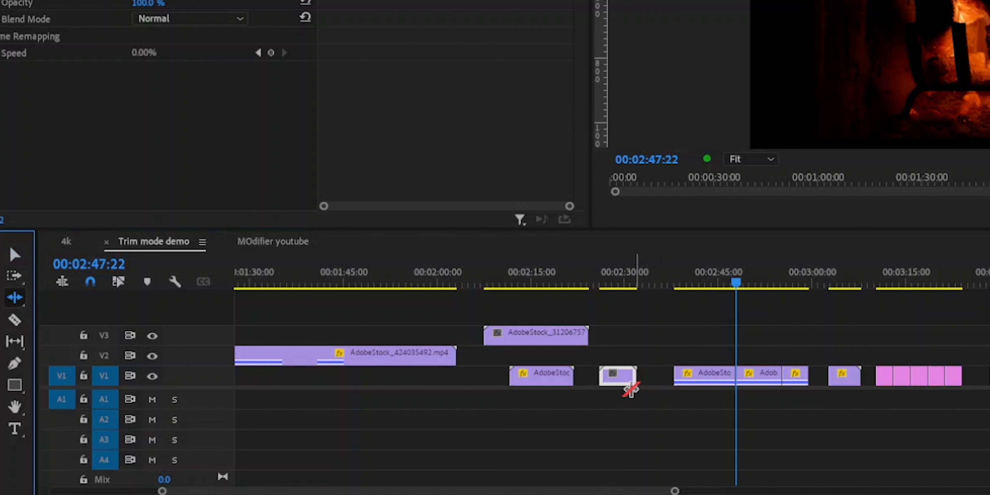
{"action": "left_click", "coordinate": [15, 255]}
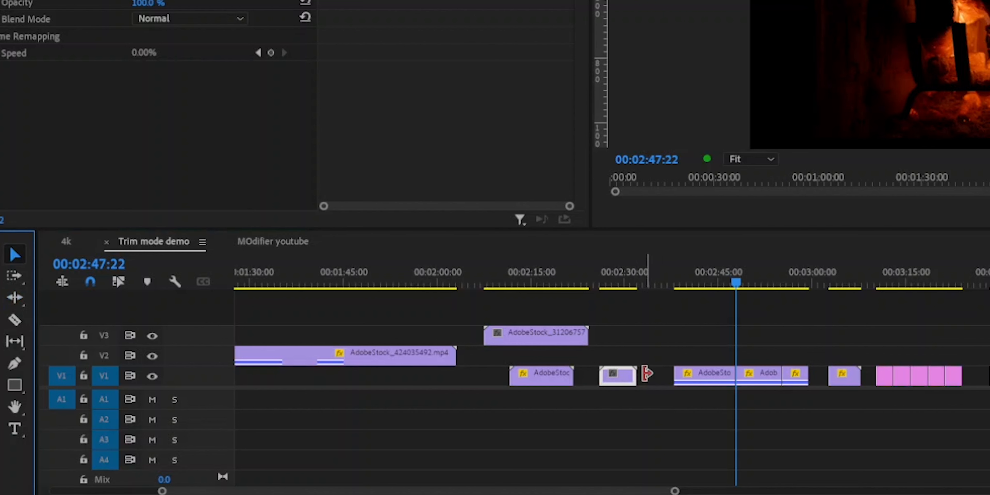
{"action": "left_click_drag", "start_coordinate": [642, 374], "coordinate": [660, 373]}
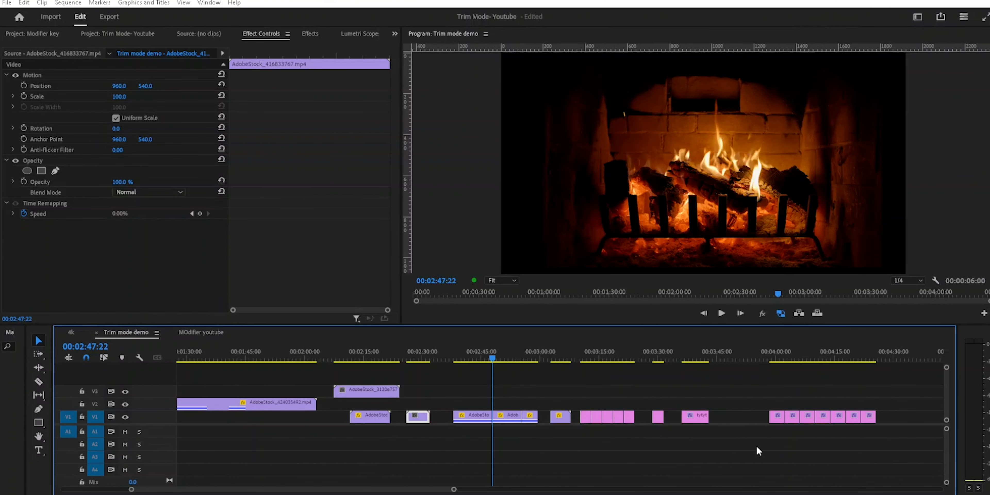
- Move the tytyty clip at 00:03:36 past the last V1 clips, and extend the remaining single graphic clip to about 00:03:46
{"action": "left_click_drag", "start_coordinate": [698, 416], "coordinate": [924, 426]}
{"action": "left_click_drag", "start_coordinate": [452, 490], "coordinate": [385, 490]}
{"action": "scroll", "coordinate": [423, 454], "scroll_direction": "down", "scroll_amount": 3}
{"action": "left_click_drag", "start_coordinate": [447, 420], "coordinate": [592, 422]}
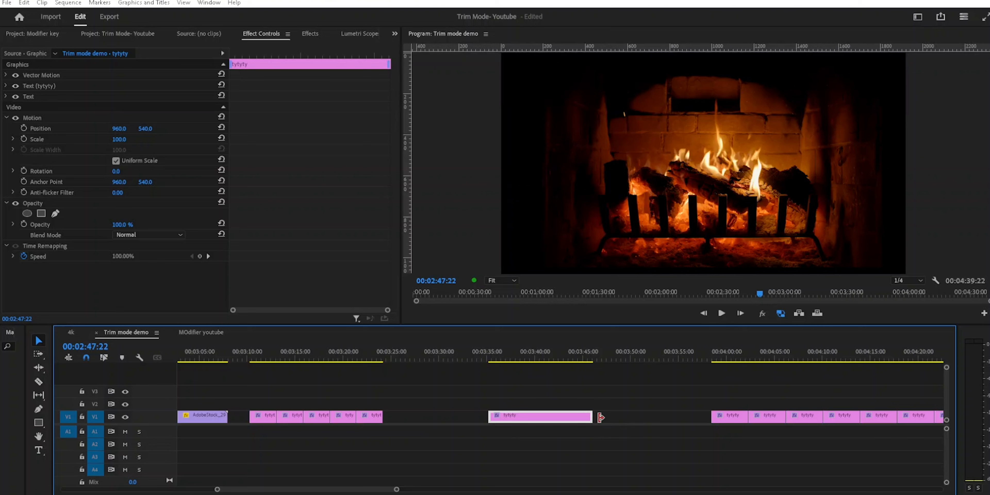
- Try extending the end of the selected tytyty graphic clip to about 00:03:52, and undo it
{"action": "left_click_drag", "start_coordinate": [598, 415], "coordinate": [653, 413]}
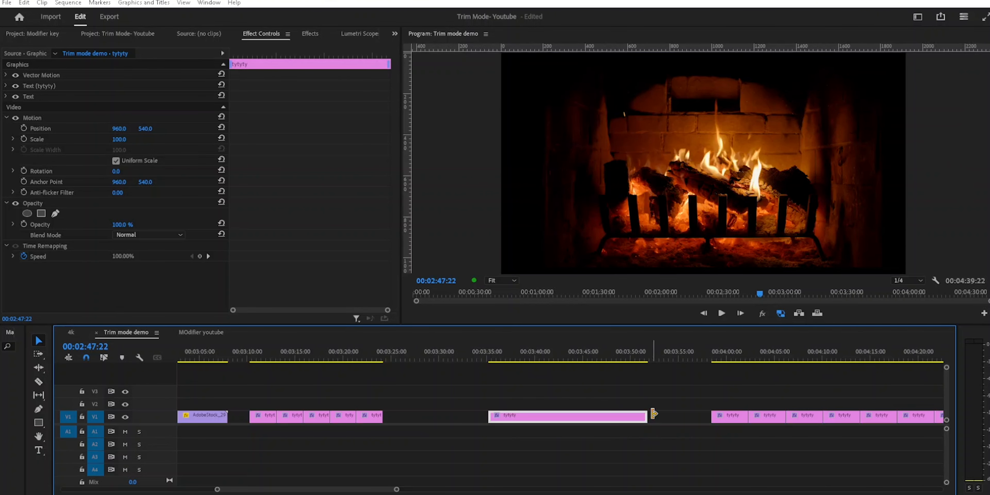
{"action": "key", "text": "ctrl+z"}
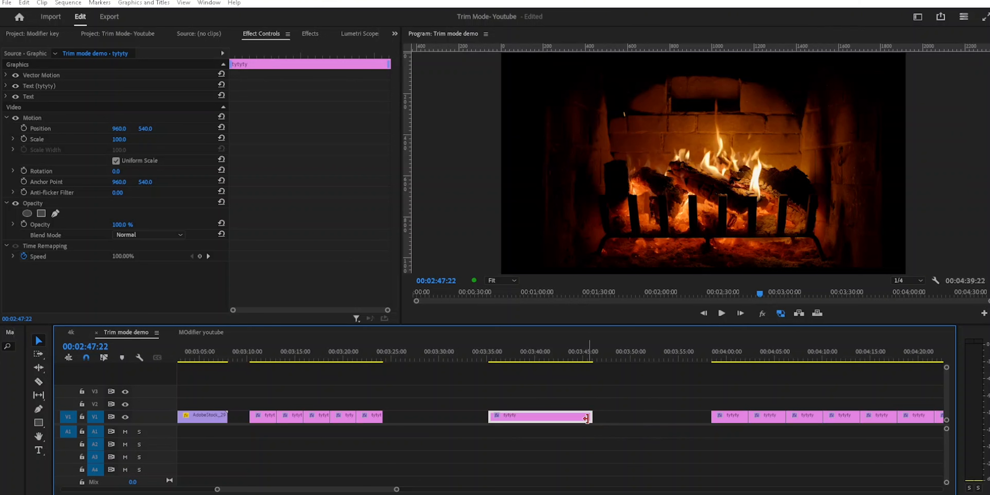
- Extend the selected tytyty clip's end to about 00:03:54, and trim its start out to about 00:03:28 and back in to 00:03:38
{"action": "left_click_drag", "start_coordinate": [587, 418], "coordinate": [653, 418]}
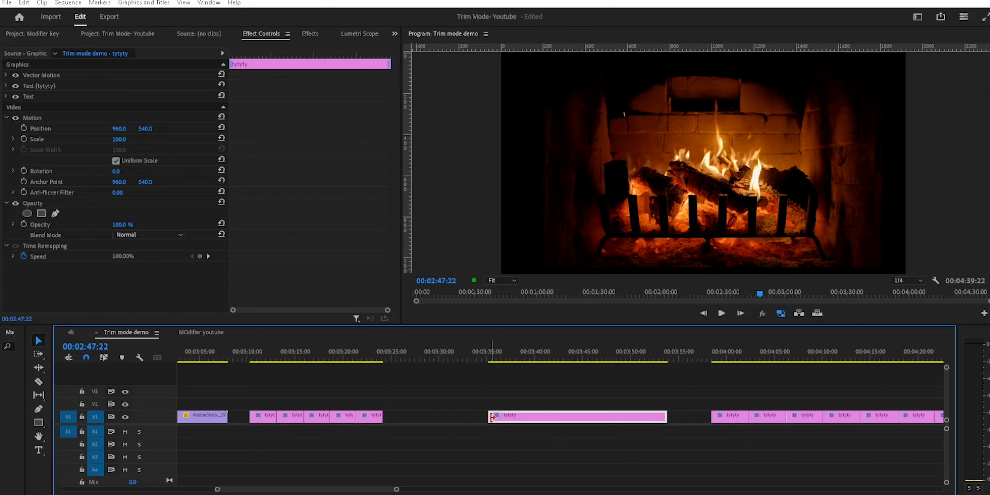
{"action": "left_click_drag", "start_coordinate": [492, 417], "coordinate": [419, 442]}
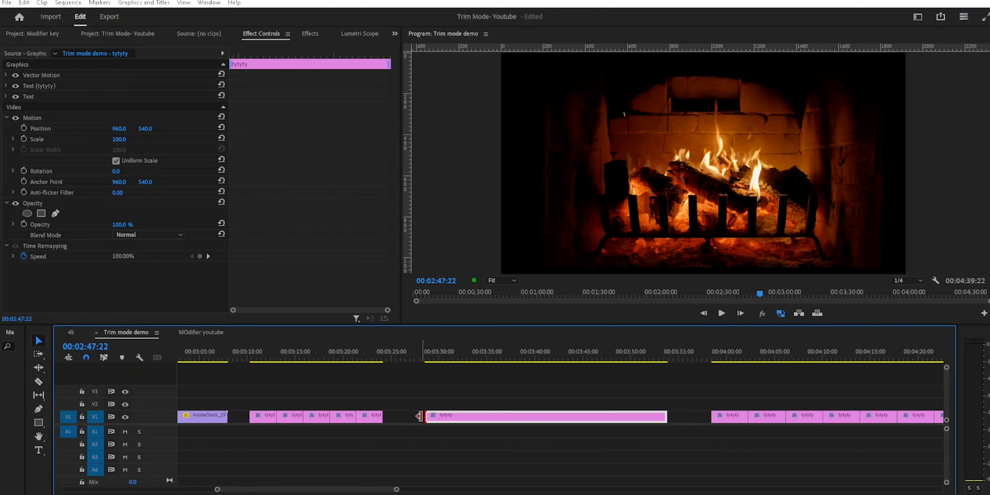
{"action": "left_click_drag", "start_coordinate": [419, 416], "coordinate": [538, 420]}
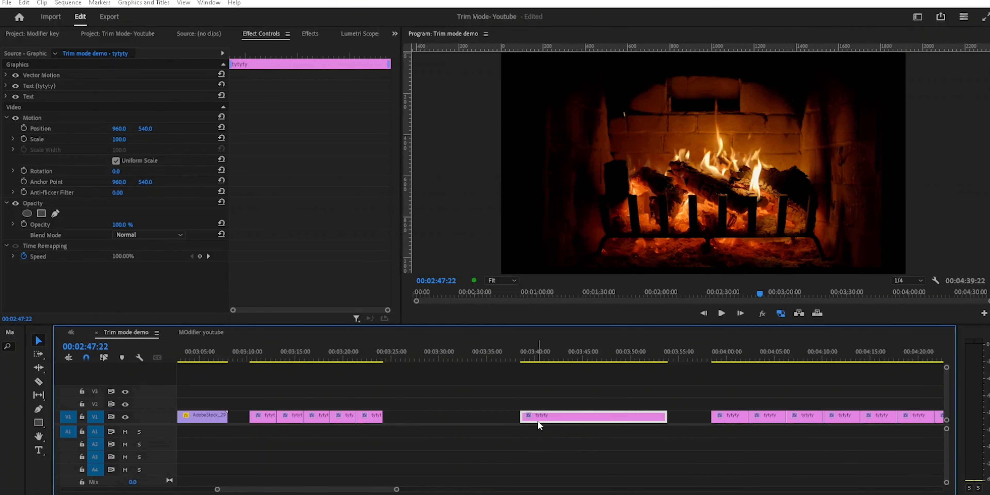
- Ripple-trim the gaps around the selected tytyty clip so it starts at about 00:03:34, and ripple-trim both its ends to about 6 seconds
{"action": "key", "text": "b"}
{"action": "left_click_drag", "start_coordinate": [512, 420], "coordinate": [476, 420]}
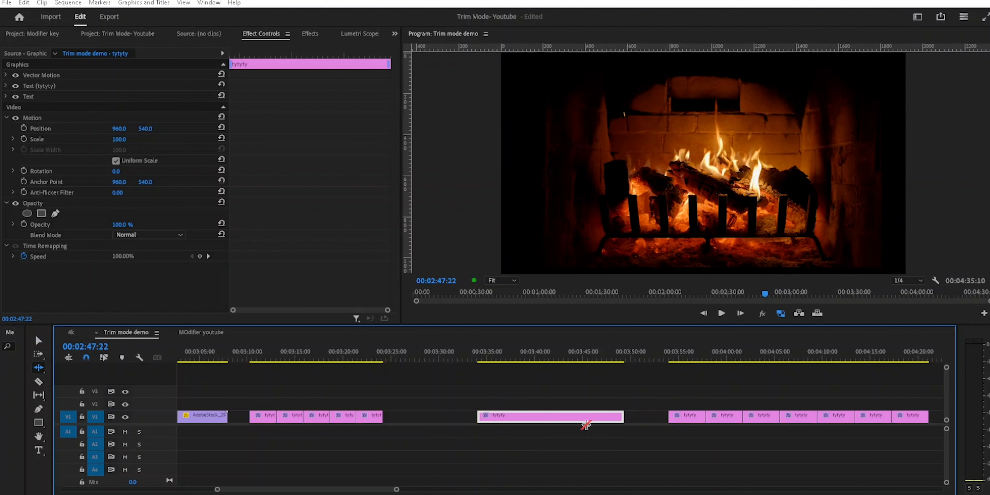
{"action": "mouse_move", "coordinate": [629, 416]}
{"action": "left_mouse_down"}
{"action": "mouse_move", "coordinate": [645, 416]}
{"action": "mouse_move", "coordinate": [624, 416]}
{"action": "left_mouse_up"}
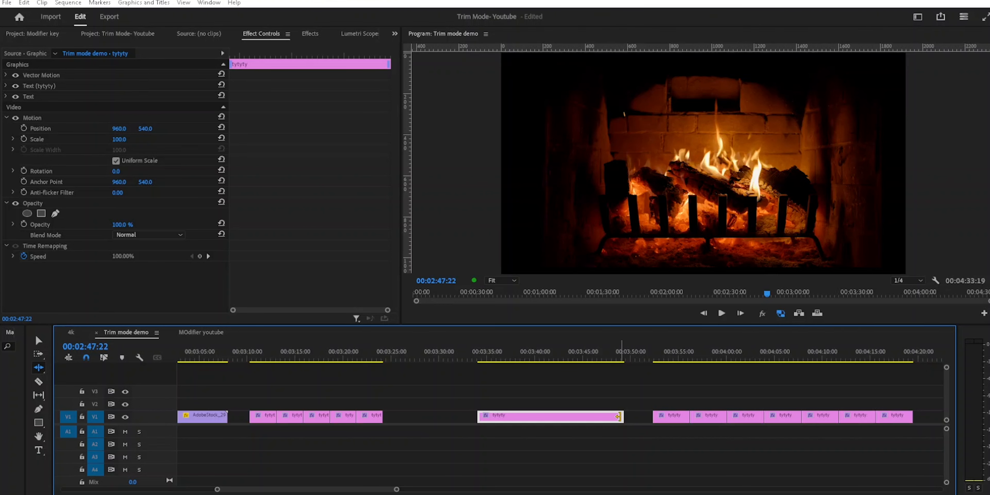
{"action": "left_click_drag", "start_coordinate": [618, 417], "coordinate": [571, 418]}
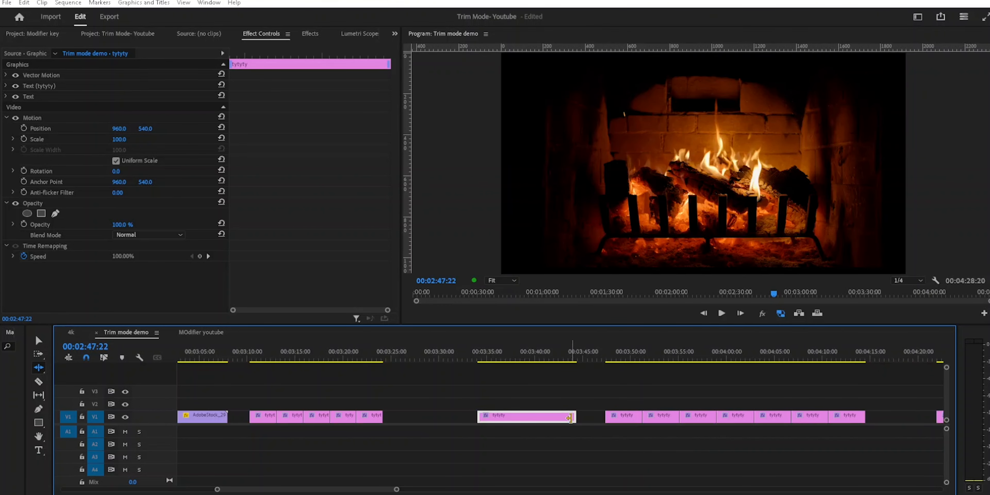
{"action": "left_click_drag", "start_coordinate": [483, 415], "coordinate": [520, 418]}
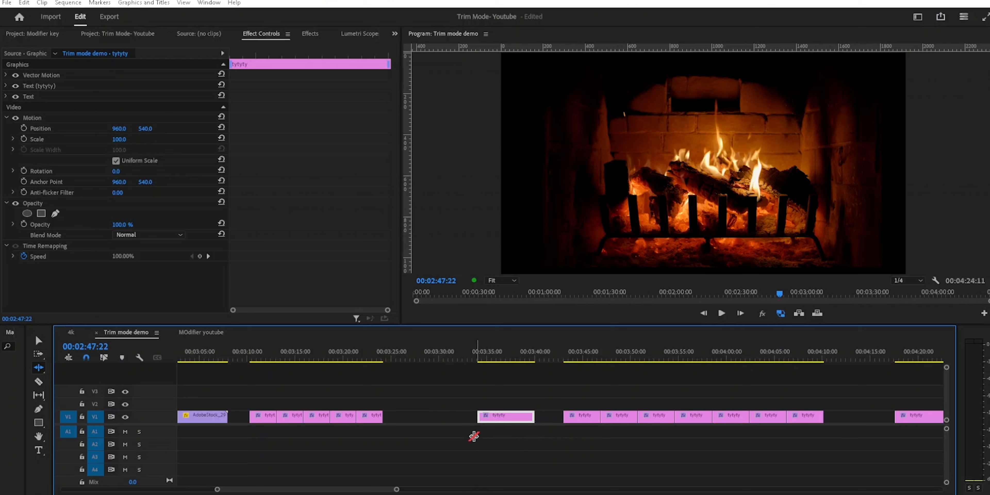
- With the Selection tool, open and leave Trim mode on the clip end at 00:03:24:04 and on the cut at 00:03:46:22
{"action": "key", "text": "v"}
{"action": "mouse_move", "coordinate": [396, 490]}
{"action": "left_mouse_down"}
{"action": "mouse_move", "coordinate": [423, 491]}
{"action": "mouse_move", "coordinate": [382, 488]}
{"action": "left_mouse_up"}
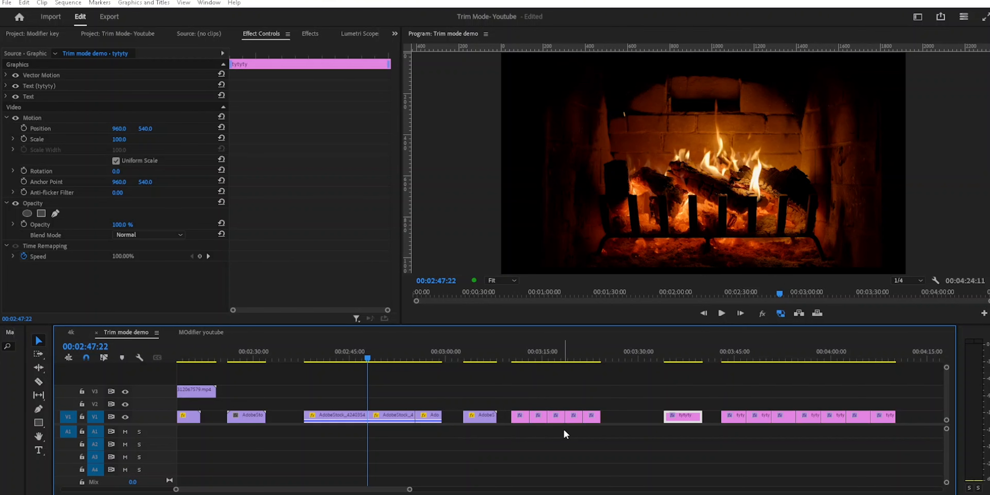
{"action": "double_click", "coordinate": [598, 417]}
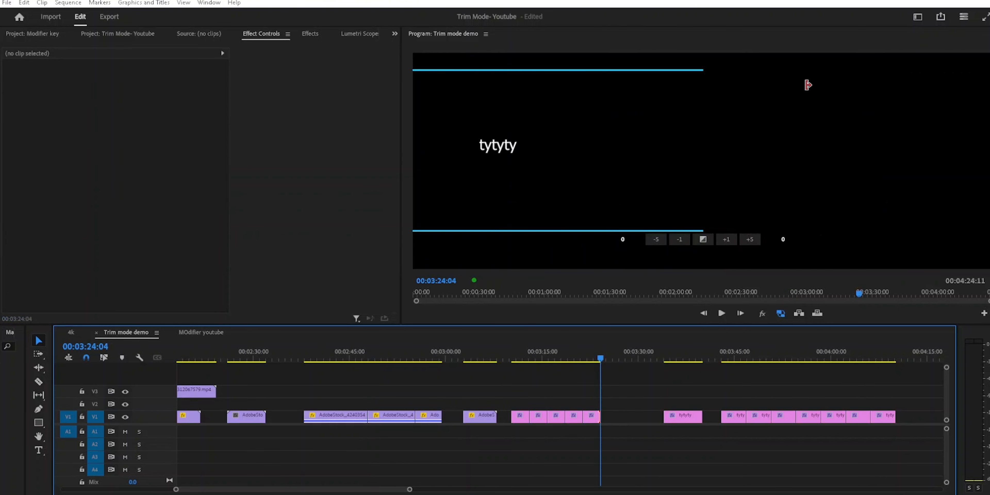
{"action": "left_click", "coordinate": [639, 433]}
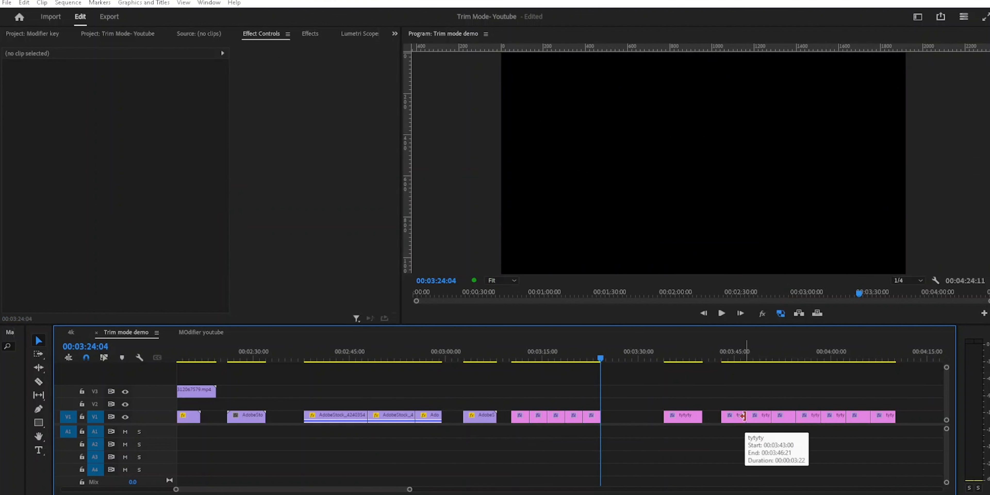
{"action": "double_click", "coordinate": [743, 416]}
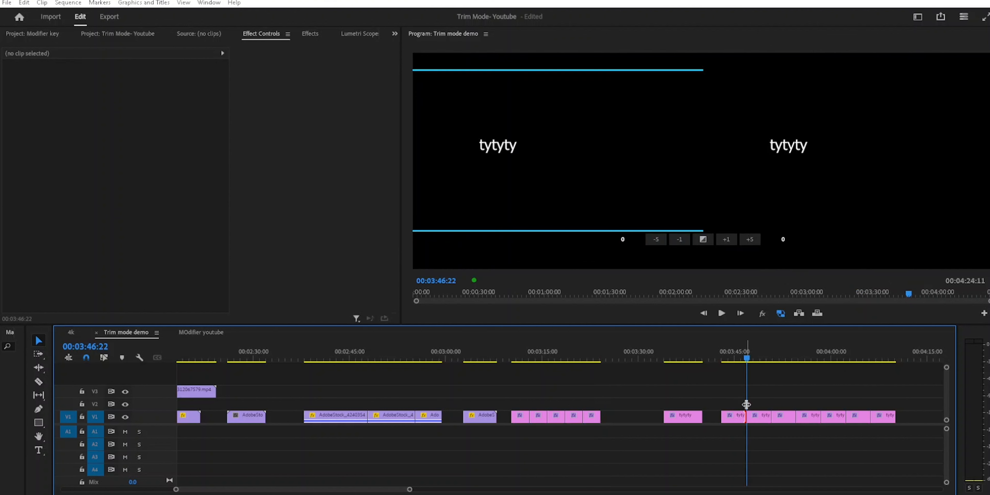
{"action": "left_click", "coordinate": [706, 436]}
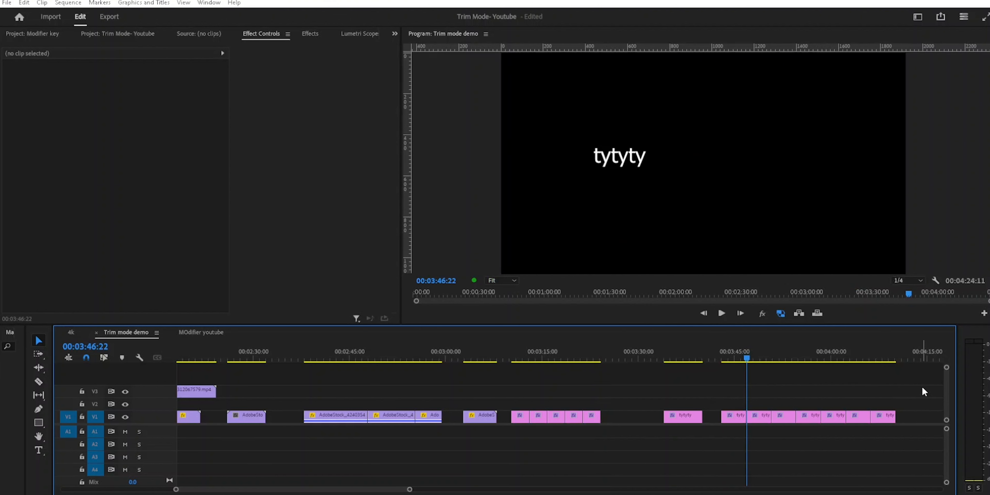
- Marquee-select the edit points of all tytyty clips for Trim mode and clear them, and repeat for only the edit at 00:03:24:04
{"action": "left_click_drag", "start_coordinate": [923, 392], "coordinate": [503, 445]}
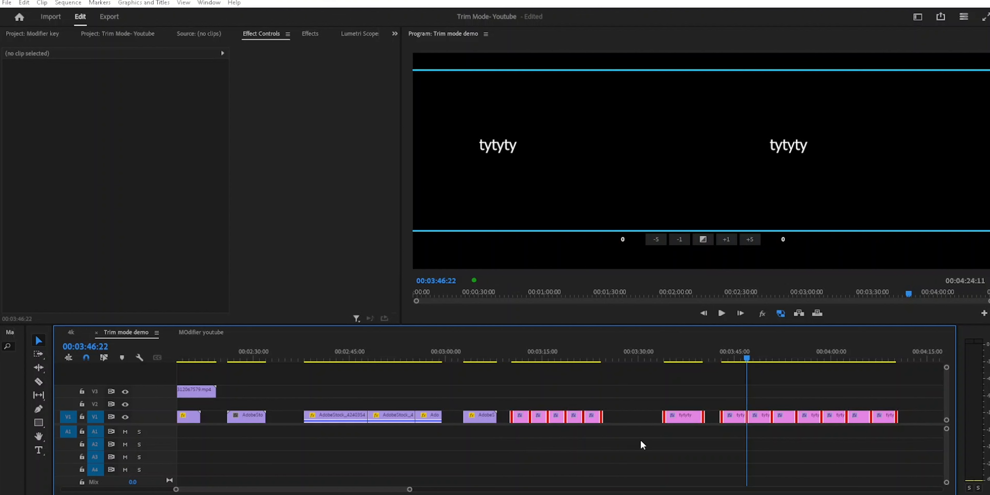
{"action": "left_click", "coordinate": [622, 397]}
{"action": "left_click_drag", "start_coordinate": [621, 394], "coordinate": [595, 436]}
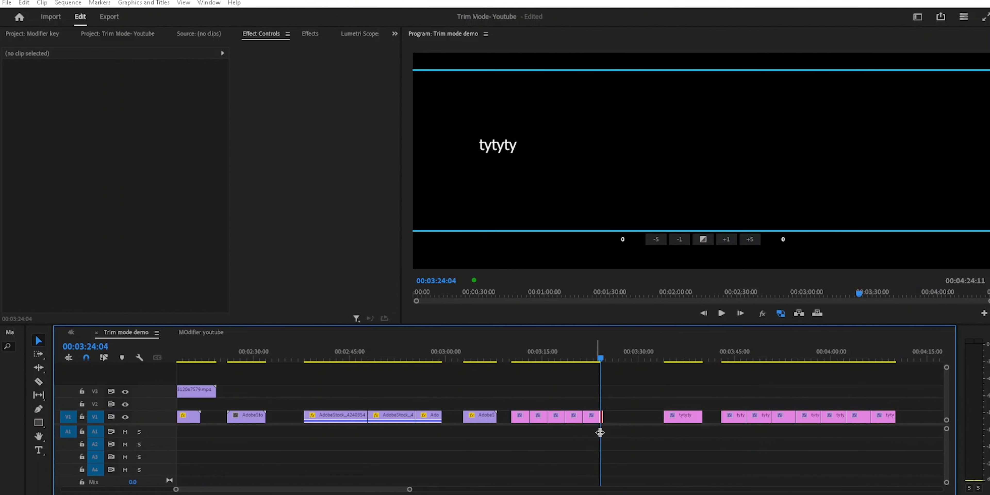
{"action": "left_click", "coordinate": [630, 453]}
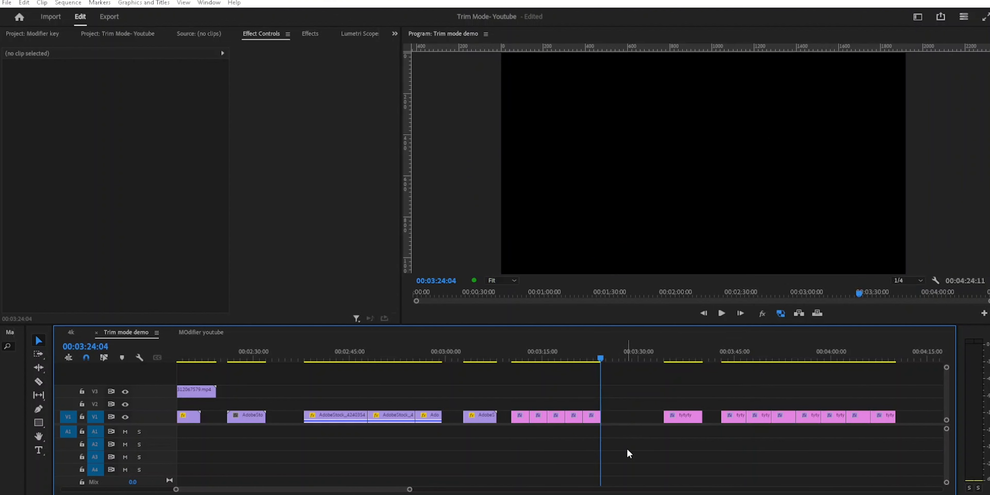
- Place the playhead in the gap at 00:03:28:04 and enter Trim mode with the Trim Edit command
{"action": "left_click_drag", "start_coordinate": [601, 361], "coordinate": [625, 360]}
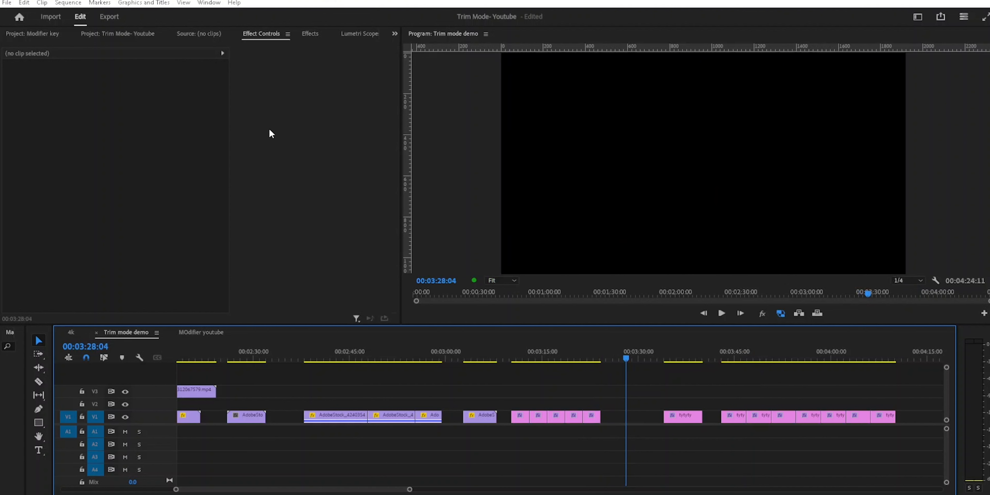
{"action": "left_click", "coordinate": [73, 3]}
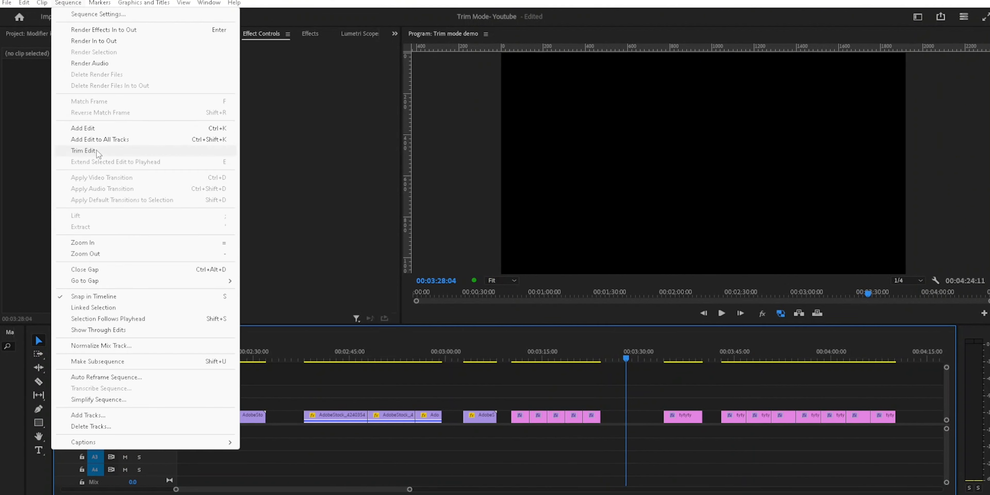
{"action": "left_click", "coordinate": [84, 150]}
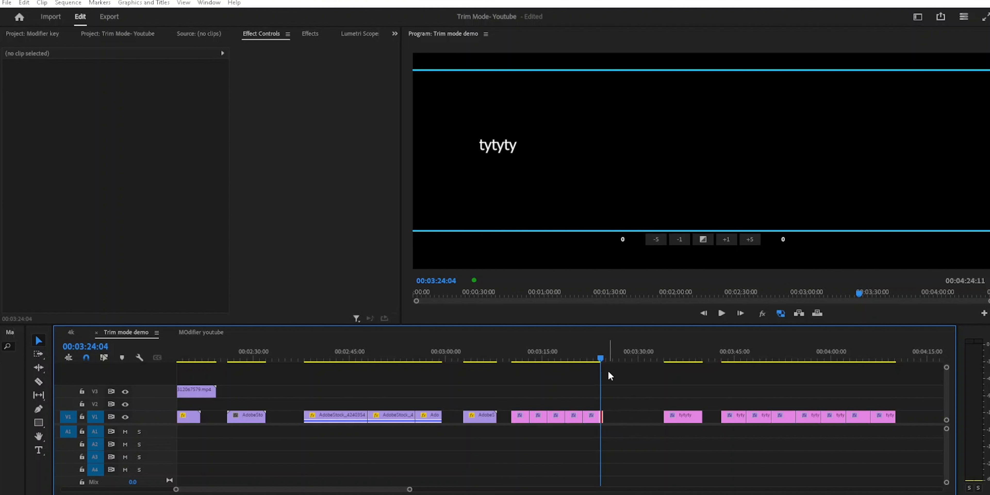
- Move the playhead to 00:04:13:08 with the 00:03:24:04 edit still selected, run Trim Edit again, and clear the edit selection
{"action": "left_click_drag", "start_coordinate": [601, 359], "coordinate": [916, 353]}
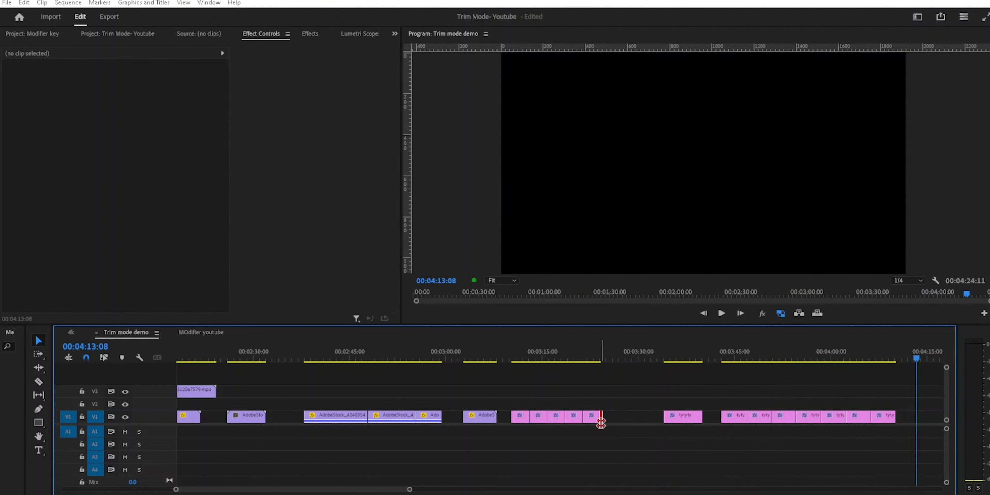
{"action": "left_click", "coordinate": [69, 4]}
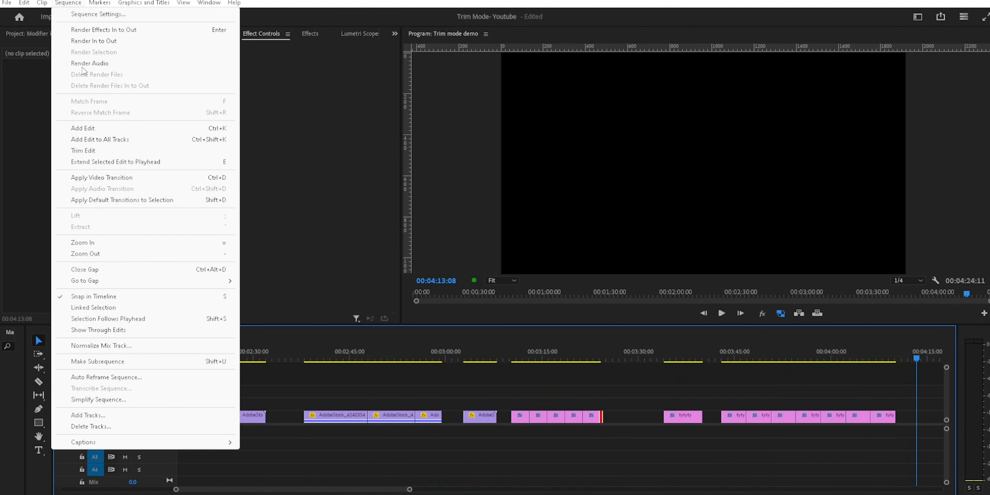
{"action": "left_click", "coordinate": [96, 177]}
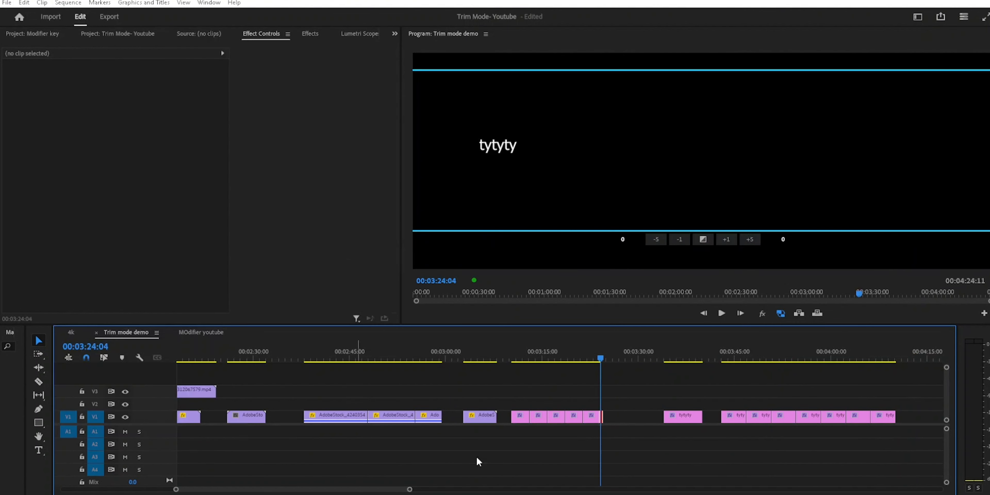
{"action": "left_click", "coordinate": [664, 459]}
- Move the playhead to 00:04:13:18 with nothing selected, run Trim Edit, and leave Trim mode
{"action": "left_click_drag", "start_coordinate": [602, 359], "coordinate": [918, 359]}
{"action": "left_click", "coordinate": [67, 3]}
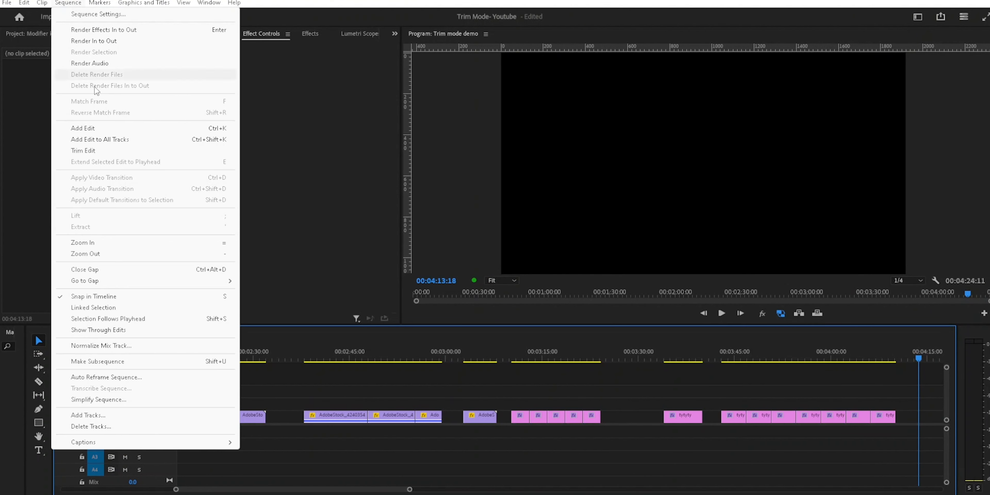
{"action": "left_click", "coordinate": [83, 150]}
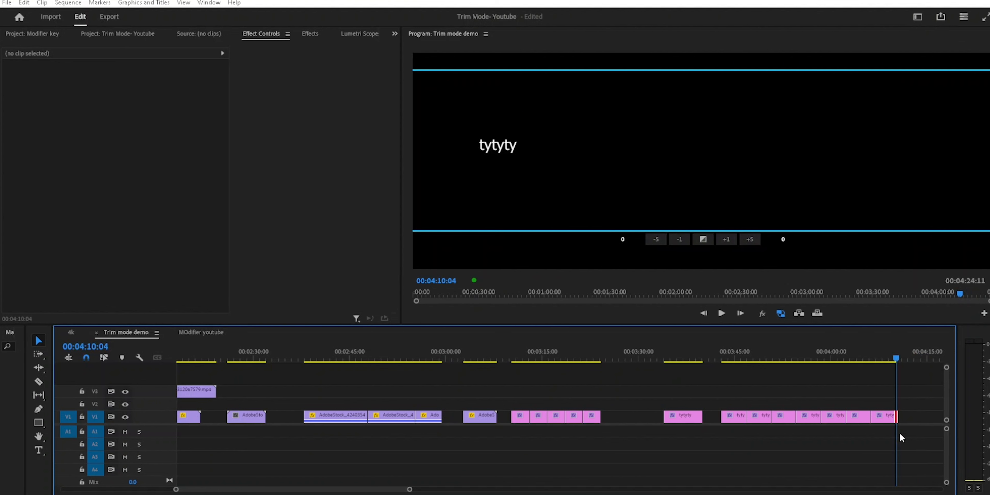
{"action": "left_click", "coordinate": [732, 454]}
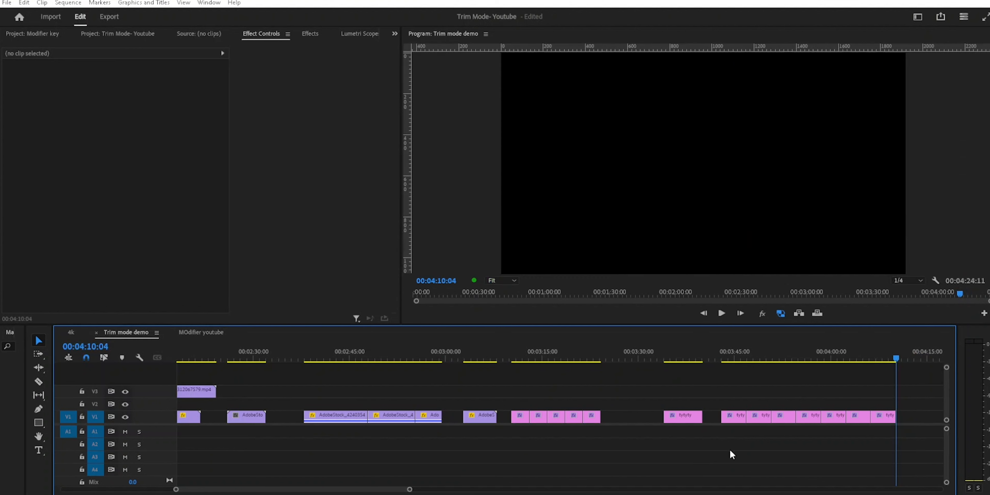
- Marquee-select every tytyty edit point from the last clip back to about 00:03:10, and clear the selection
{"action": "left_click_drag", "start_coordinate": [911, 388], "coordinate": [650, 418]}
{"action": "left_click_drag", "start_coordinate": [514, 444], "coordinate": [504, 446]}
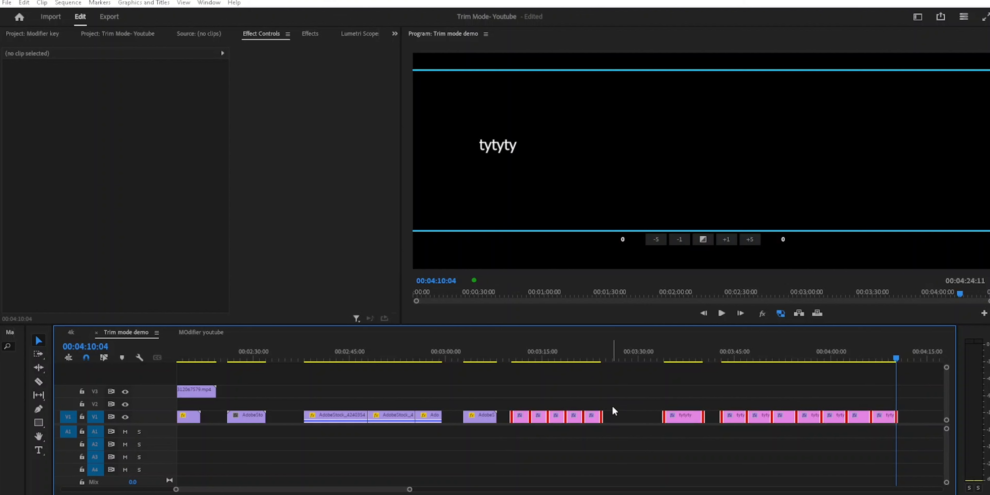
{"action": "left_click", "coordinate": [634, 443]}
- Duplicate a tytyty clip past the last V1 clips, and move the copy to start at about 00:04:51 with the playhead at 00:04:54:11
{"action": "left_click_drag", "start_coordinate": [408, 489], "coordinate": [454, 491]}
{"action": "left_click_drag", "start_coordinate": [524, 419], "coordinate": [660, 421]}
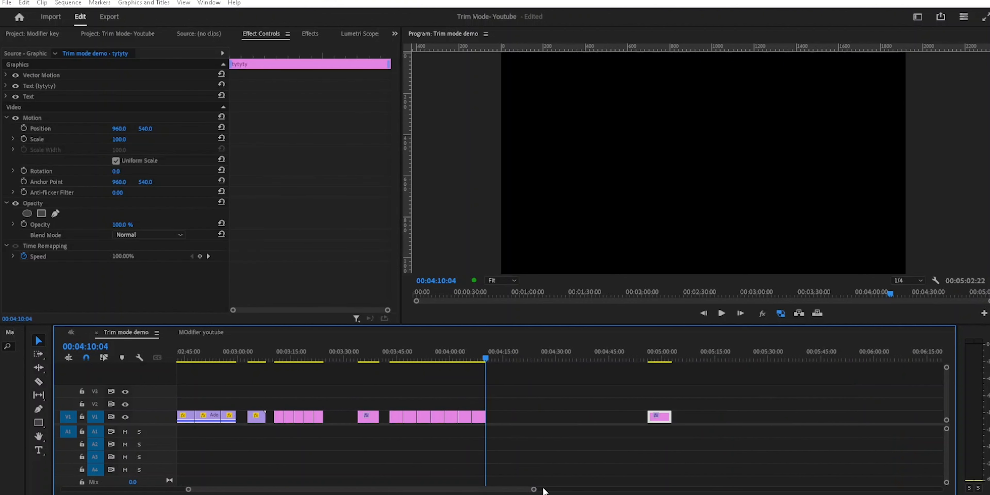
{"action": "left_click", "coordinate": [641, 351]}
{"action": "left_click_drag", "start_coordinate": [534, 490], "coordinate": [422, 490]}
{"action": "left_click_drag", "start_coordinate": [654, 416], "coordinate": [564, 428]}
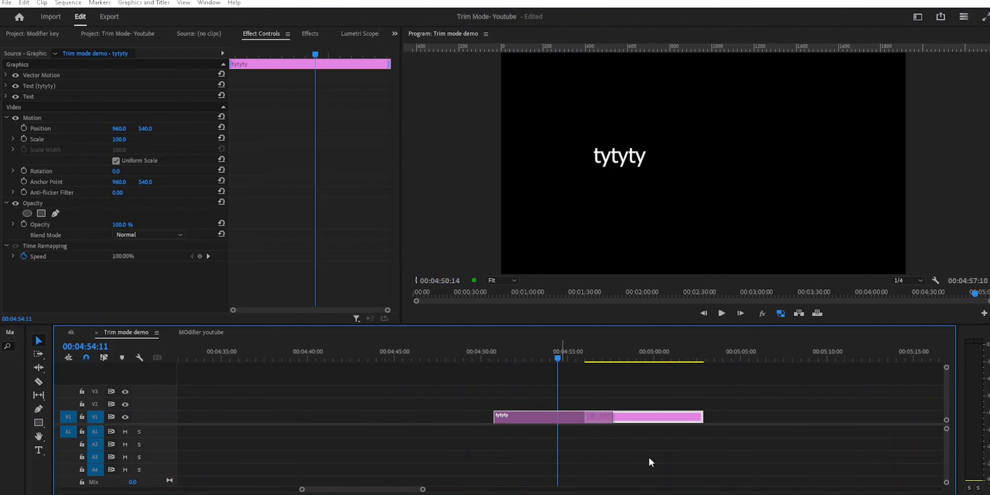
{"action": "left_click", "coordinate": [690, 444]}
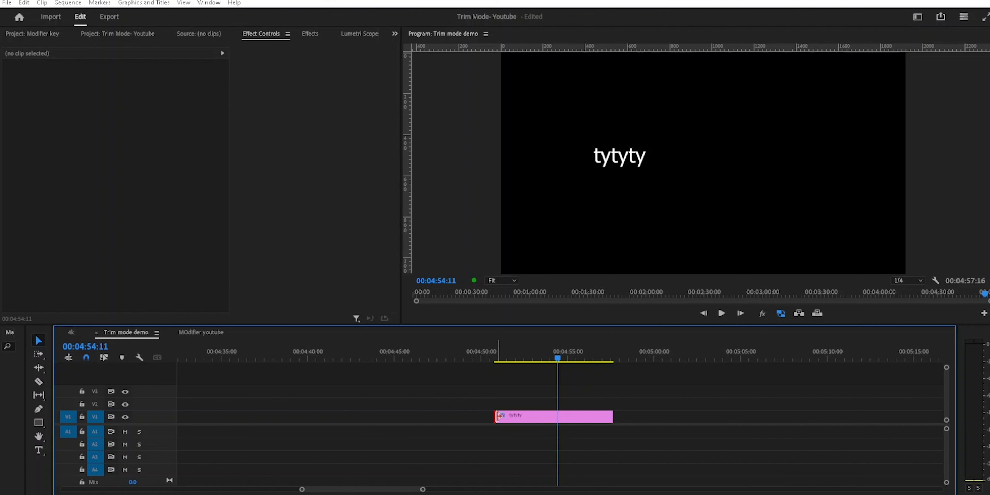
- Try trimming the isolated tytyty clip's start inward by about 21 frames and back, and select and clear the gap edge before it
{"action": "left_click_drag", "start_coordinate": [498, 416], "coordinate": [510, 417]}
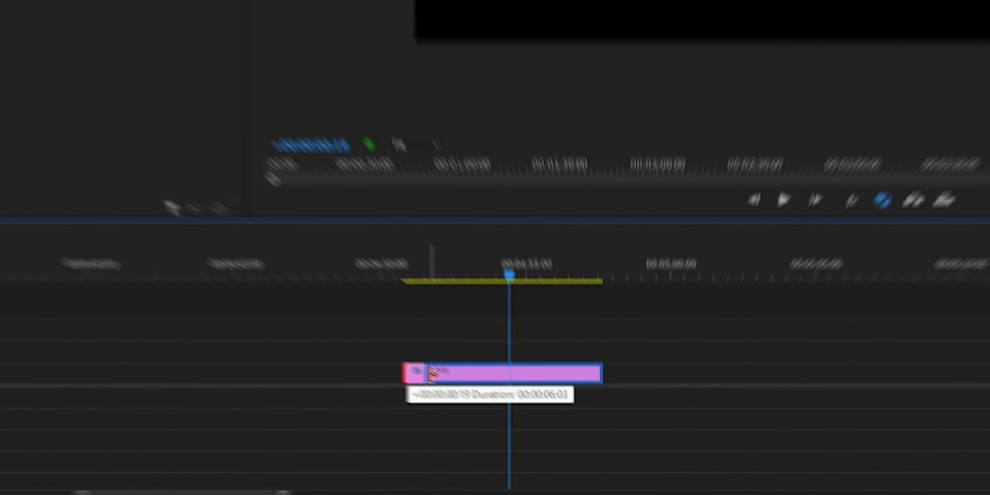
{"action": "left_click_drag", "start_coordinate": [433, 372], "coordinate": [435, 374]}
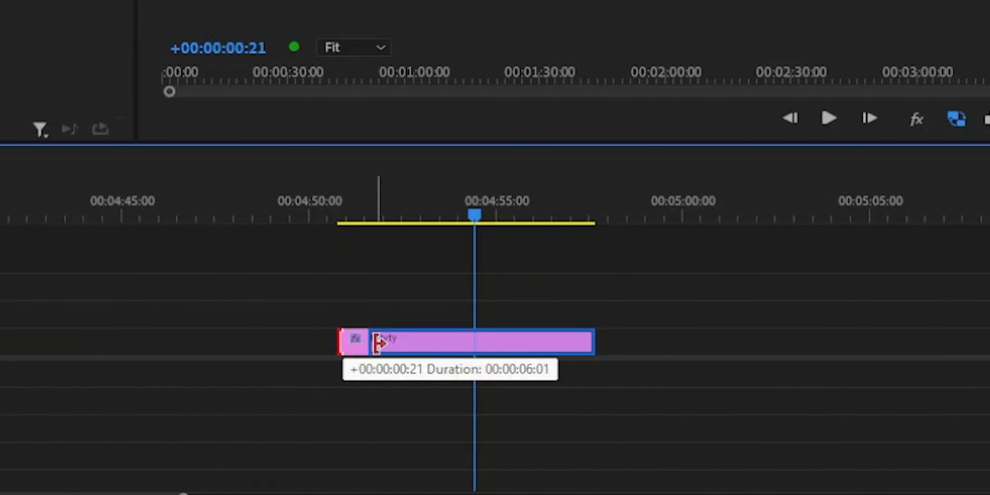
{"action": "left_click_drag", "start_coordinate": [379, 343], "coordinate": [348, 344]}
{"action": "left_click", "coordinate": [326, 347]}
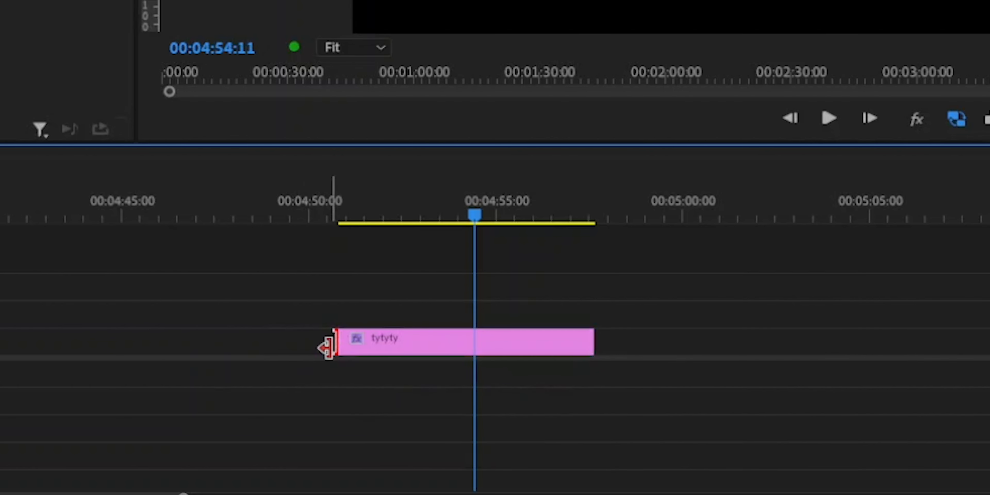
{"action": "left_click", "coordinate": [397, 411]}
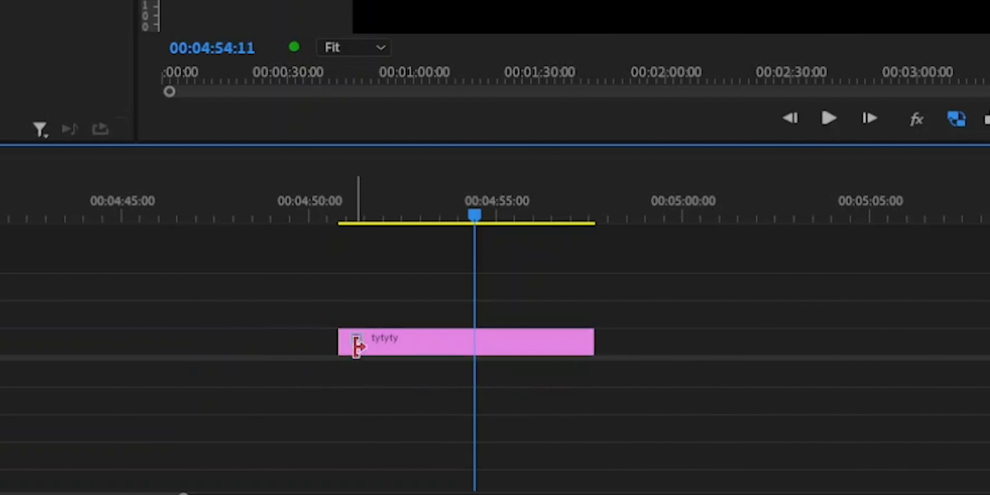
{"action": "mouse_move", "coordinate": [323, 347]}
{"action": "left_mouse_down"}
{"action": "mouse_move", "coordinate": [242, 344]}
{"action": "mouse_move", "coordinate": [398, 349]}
{"action": "mouse_move", "coordinate": [339, 348]}
{"action": "left_mouse_up"}
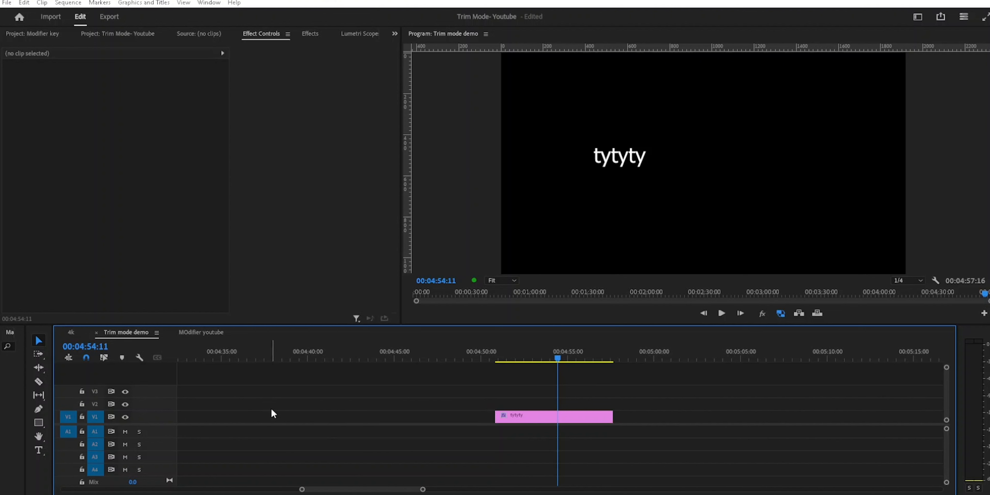
{"action": "key", "text": "minus"}
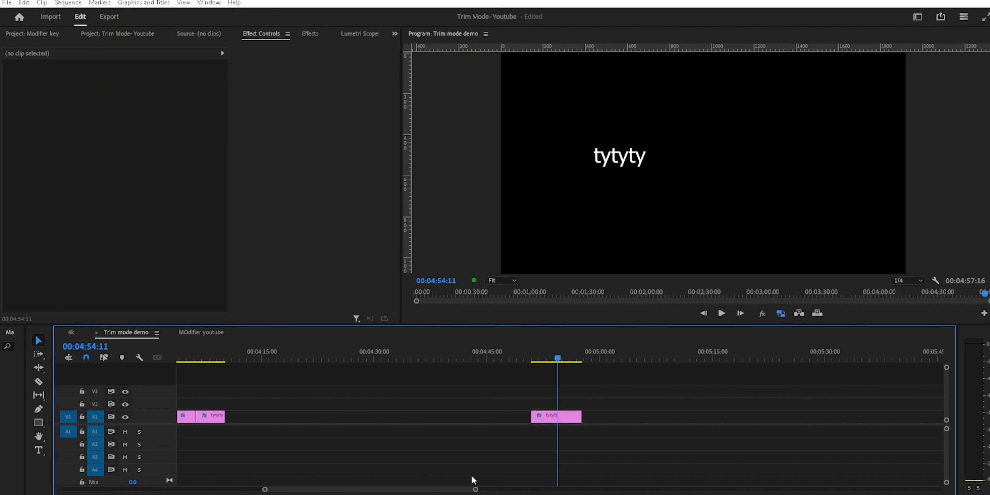
{"action": "left_click_drag", "start_coordinate": [475, 490], "coordinate": [591, 492]}
{"action": "left_click_drag", "start_coordinate": [510, 490], "coordinate": [477, 490]}
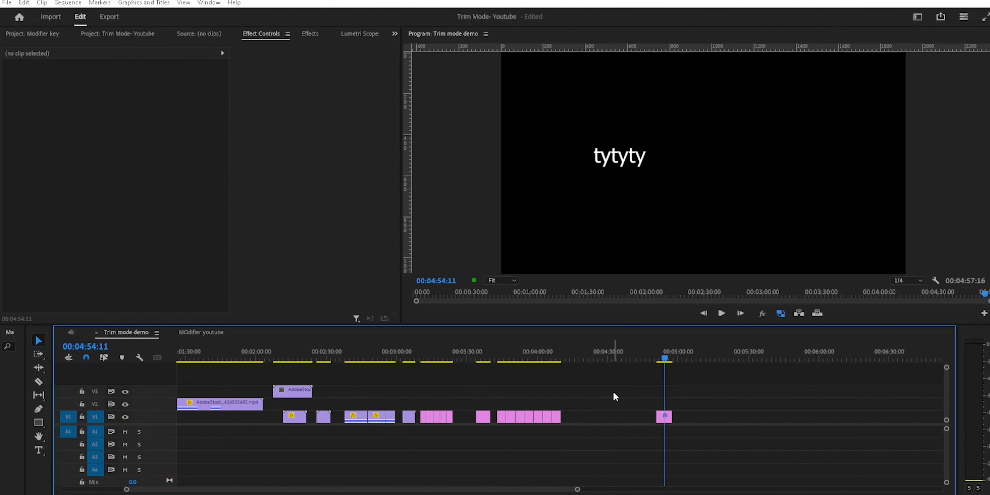
- Marquee-select the edit points of the tytyty clips from about 00:03:34 to 00:04:10:04
{"action": "left_click_drag", "start_coordinate": [614, 392], "coordinate": [416, 449]}
{"action": "left_click", "coordinate": [538, 429]}
{"action": "left_click_drag", "start_coordinate": [600, 393], "coordinate": [468, 428]}
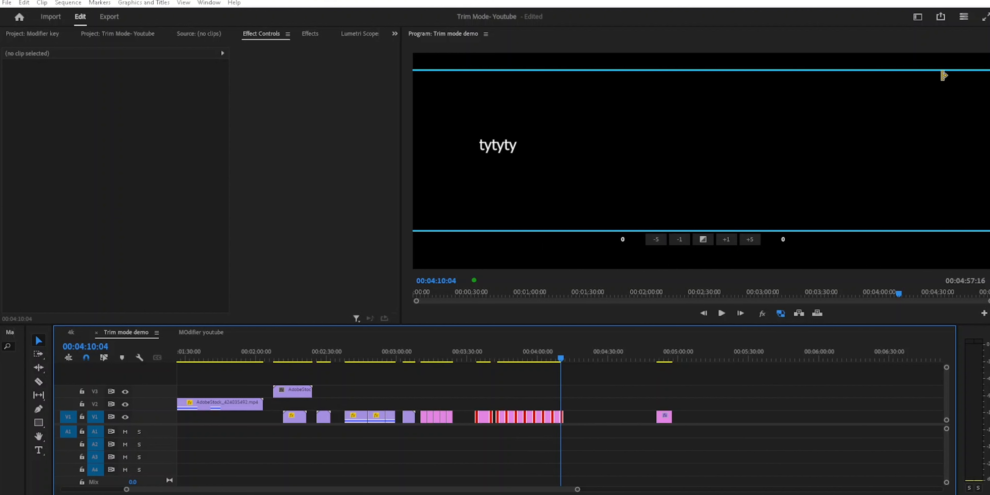
- Switch the selected tytyty edit points to ripple in trims, and switch them over to ripple out trims
{"action": "left_click_drag", "start_coordinate": [577, 489], "coordinate": [400, 488]}
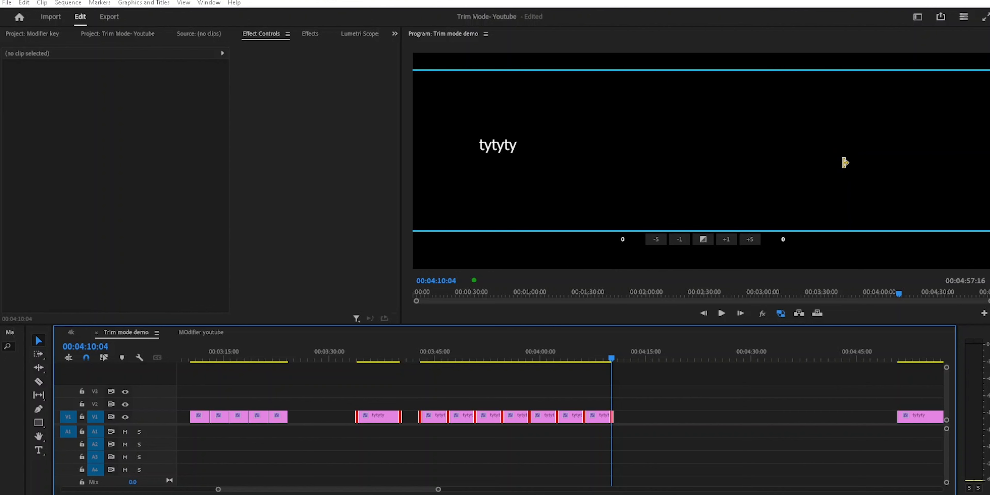
{"action": "left_click", "coordinate": [845, 162]}
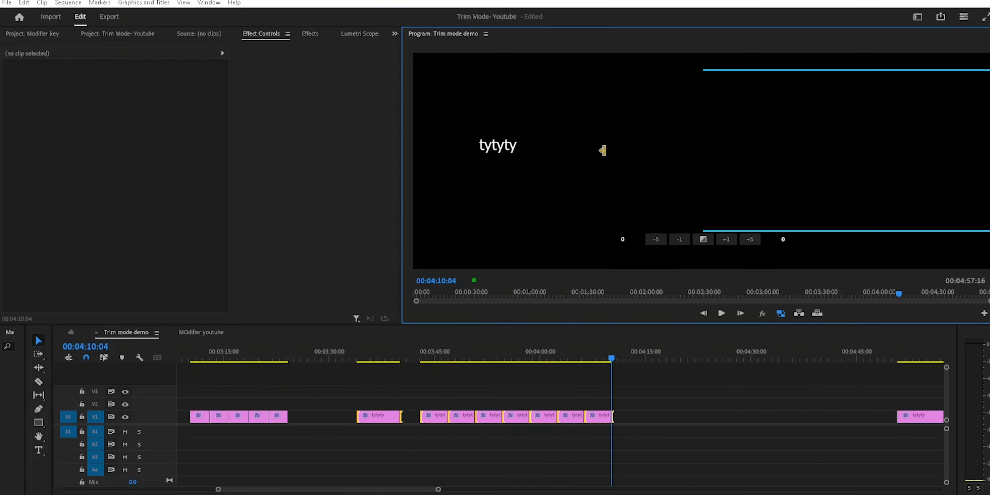
{"action": "left_click", "coordinate": [601, 150]}
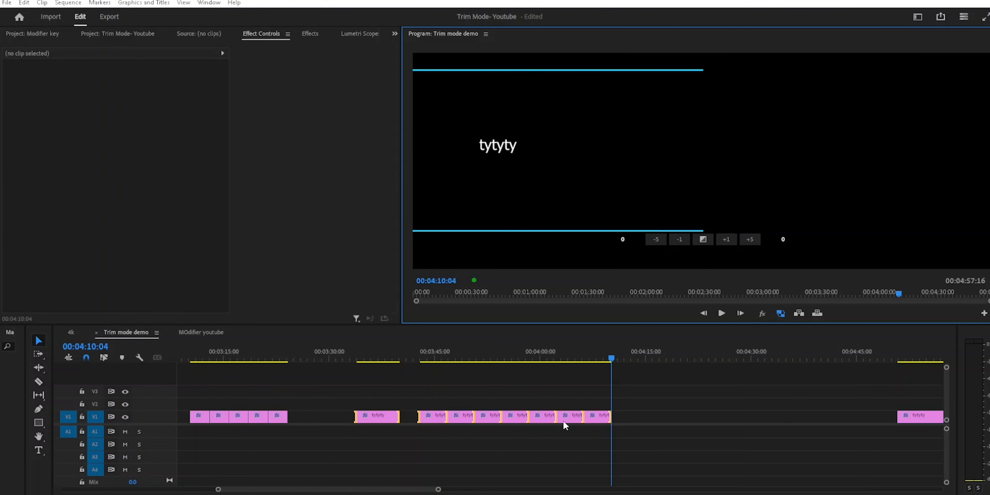
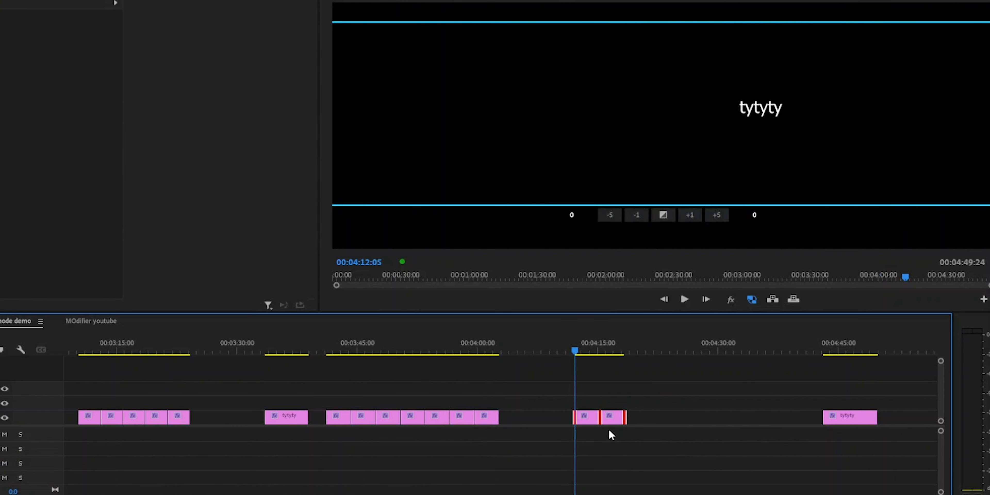
- Trim all selected edit points of the two tytyty clips near 00:04:12:05 back by one frame
{"action": "left_click", "coordinate": [658, 118]}
{"action": "mouse_move", "coordinate": [657, 118]}
{"action": "left_mouse_down"}
{"action": "mouse_move", "coordinate": [604, 117]}
{"action": "mouse_move", "coordinate": [657, 117]}
{"action": "left_mouse_up"}
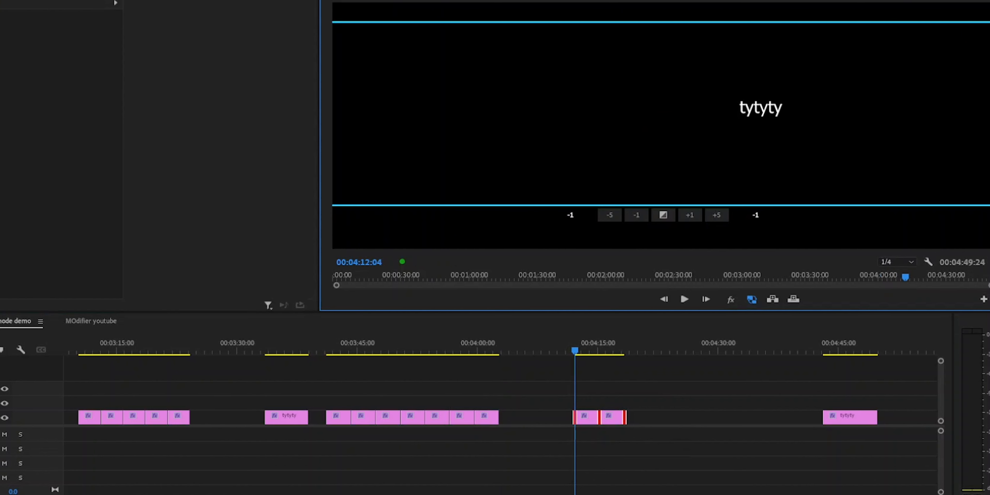
- Move the AdobeStock clips past the last tytyty clip to start at about 00:05:00, and set the playhead to 00:05:05:20
{"action": "key", "text": "shift+3"}
{"action": "key", "text": "minus"}
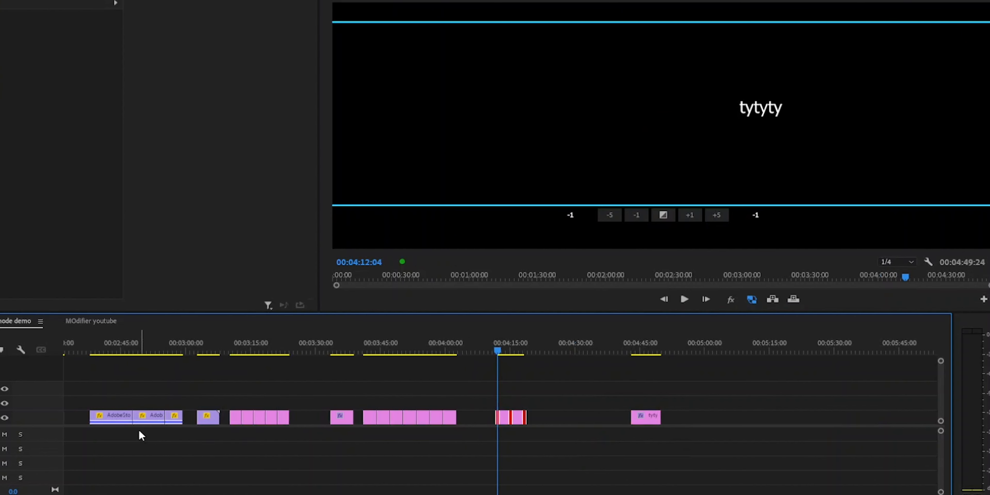
{"action": "left_click_drag", "start_coordinate": [156, 418], "coordinate": [736, 423]}
{"action": "left_click", "coordinate": [753, 449]}
{"action": "left_click", "coordinate": [722, 346]}
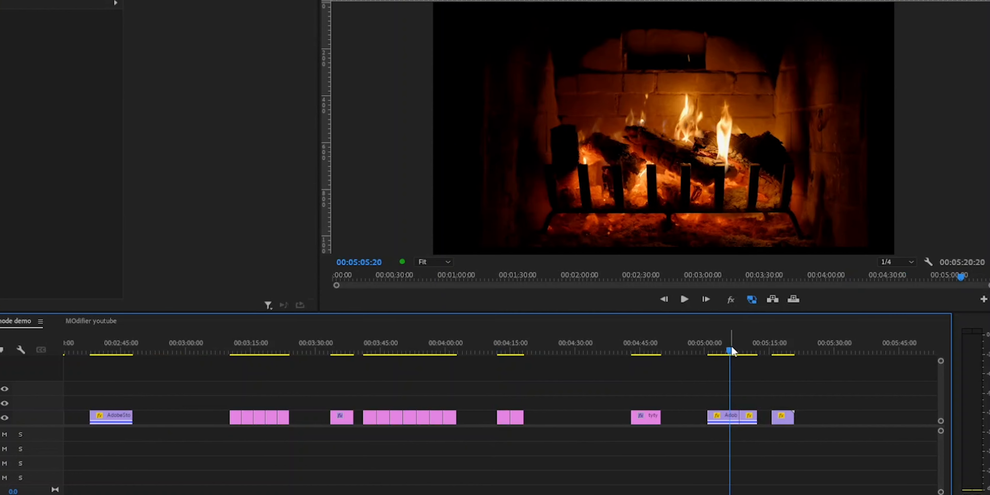
- Open the edit between AdobeStock_424035492.mp4 and AdobeStock_298343457.mp4 at 00:05:08:03 in Trim mode
{"action": "key", "text": "equal"}
{"action": "key", "text": "equal"}
{"action": "key", "text": "equal"}
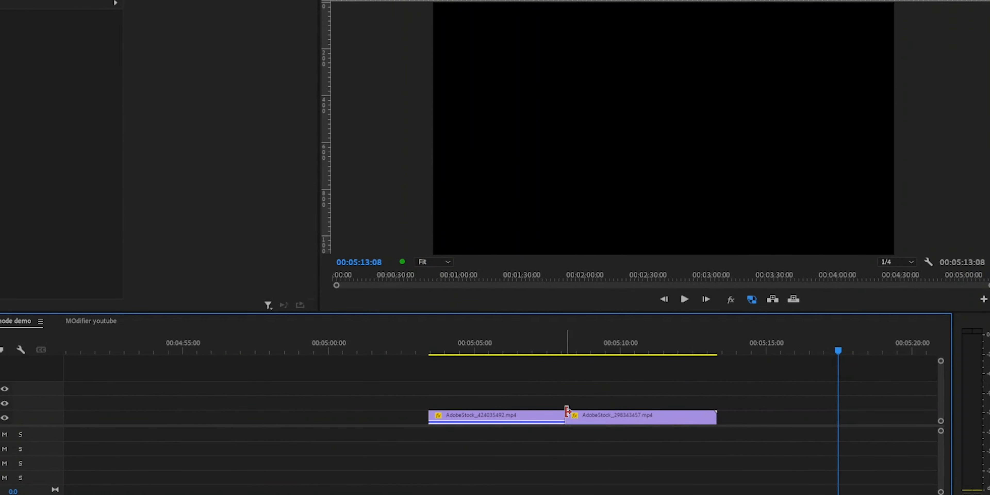
{"action": "double_click", "coordinate": [565, 415]}
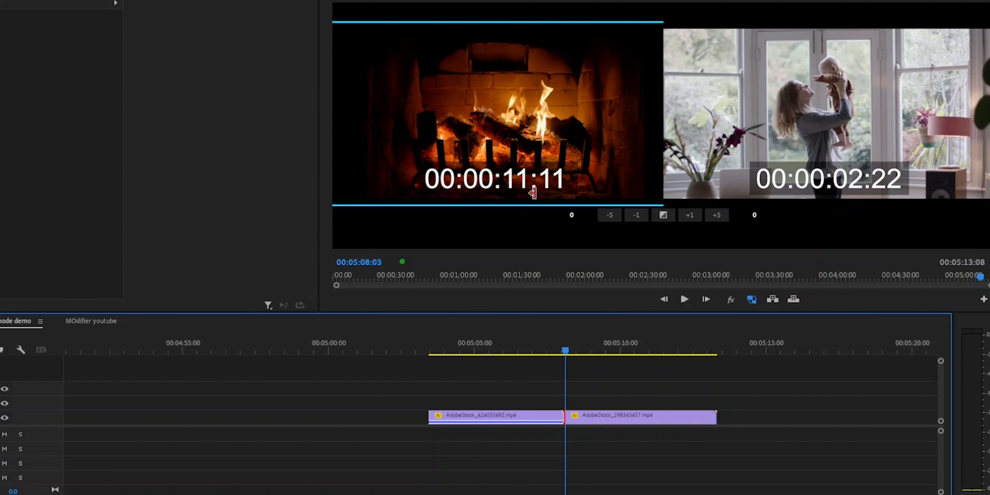
- Extend the start of AdobeStock_424035492.mp4 back to about 00:04:56:14, and trim it inward to about 00:05:03
{"action": "left_click", "coordinate": [425, 419]}
{"action": "left_click_drag", "start_coordinate": [425, 419], "coordinate": [84, 420]}
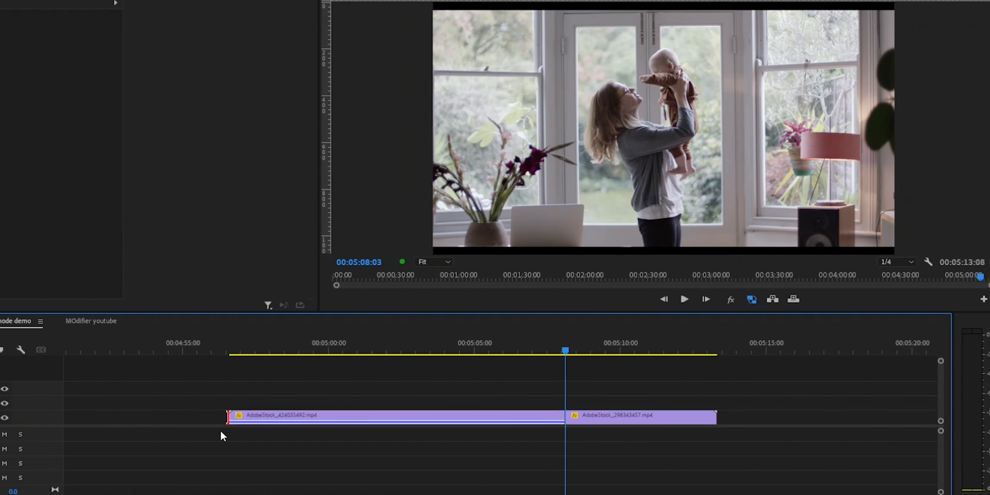
{"action": "left_click_drag", "start_coordinate": [226, 417], "coordinate": [420, 418]}
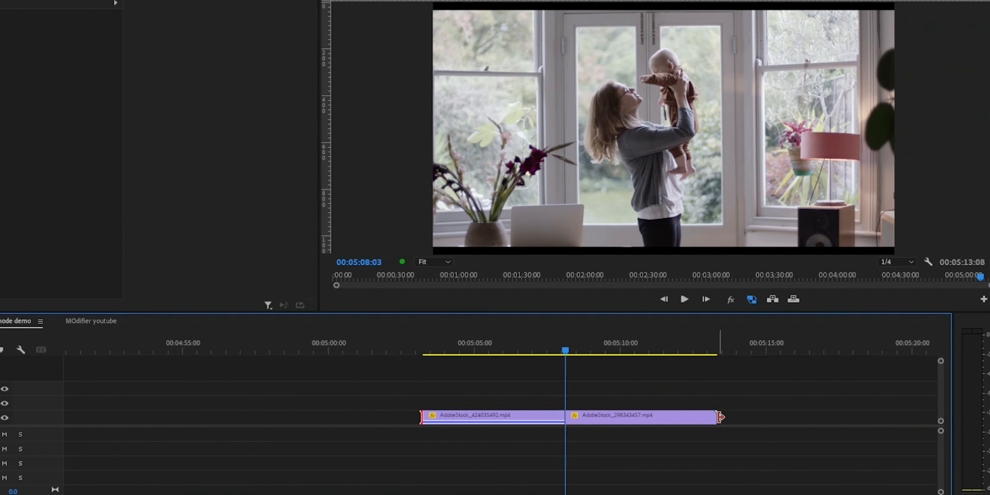
- Reopen the edit between the two AdobeStock clips in Trim mode, and roll it back and forth to an offset of +24 frames
{"action": "double_click", "coordinate": [562, 418]}
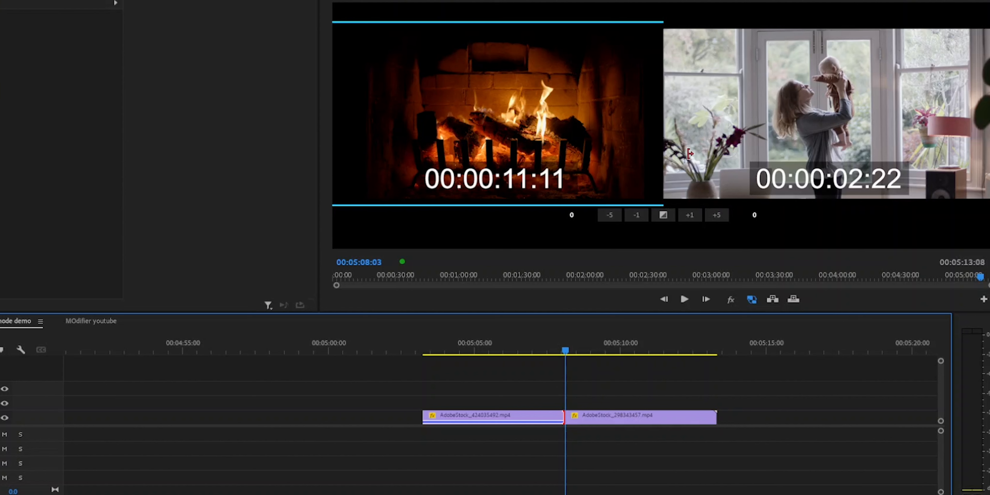
{"action": "left_click", "coordinate": [661, 119]}
{"action": "left_click_drag", "start_coordinate": [661, 120], "coordinate": [568, 119]}
{"action": "left_click_drag", "start_coordinate": [661, 119], "coordinate": [734, 119]}
{"action": "left_click_drag", "start_coordinate": [660, 119], "coordinate": [710, 119]}
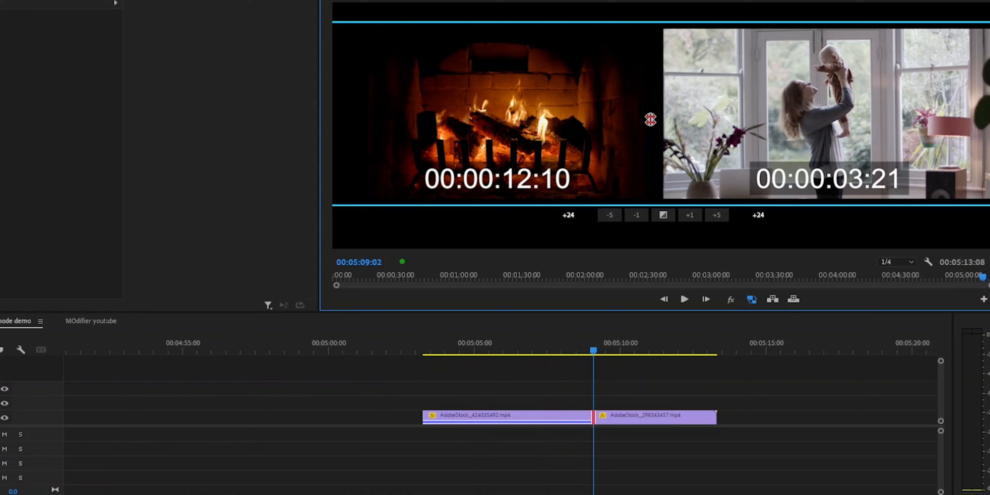
- Ripple-trim the end of the outgoing fireplace clip earlier to an offset of -13 frames
{"action": "left_click", "coordinate": [629, 115]}
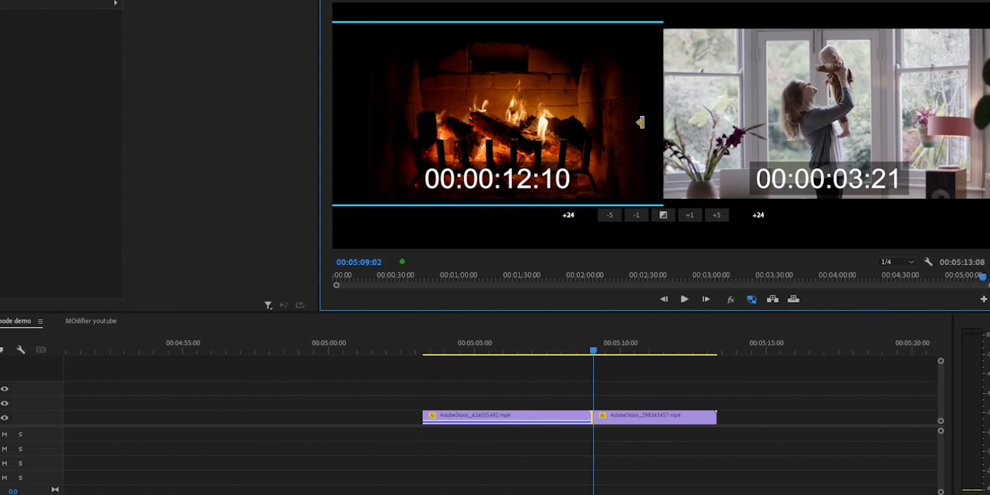
{"action": "left_click_drag", "start_coordinate": [630, 120], "coordinate": [556, 120]}
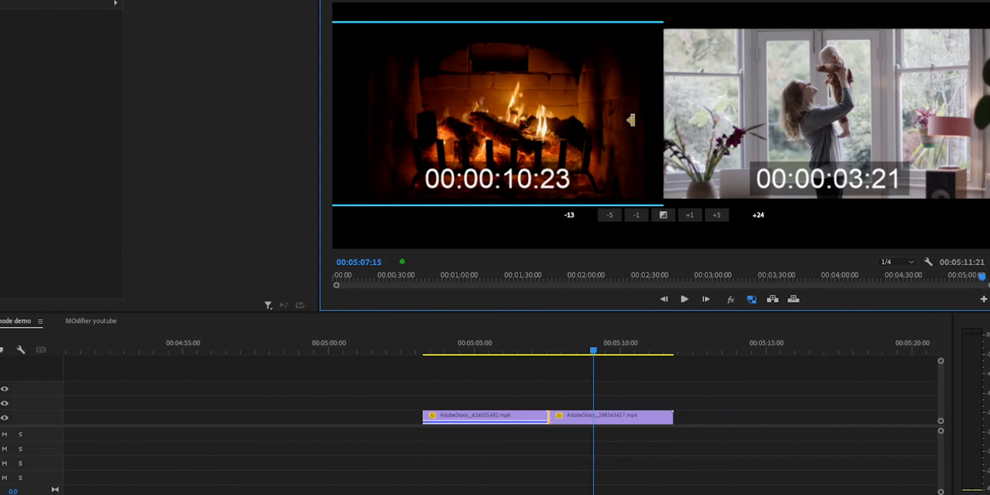
- Switch to the incoming clip and ripple-trim its start during playback, stopping at an offset of +103 frames
{"action": "left_click", "coordinate": [697, 123]}
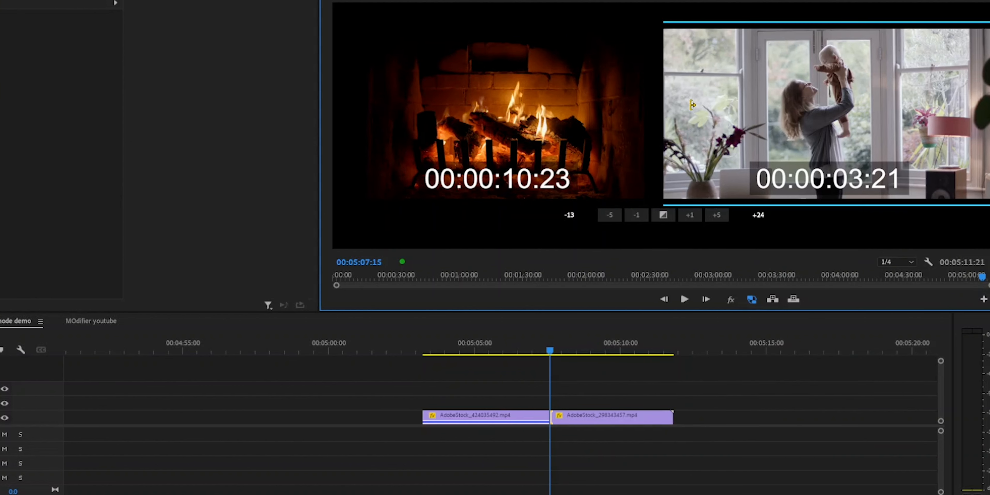
{"action": "key", "text": "l"}
{"action": "key", "text": "k"}
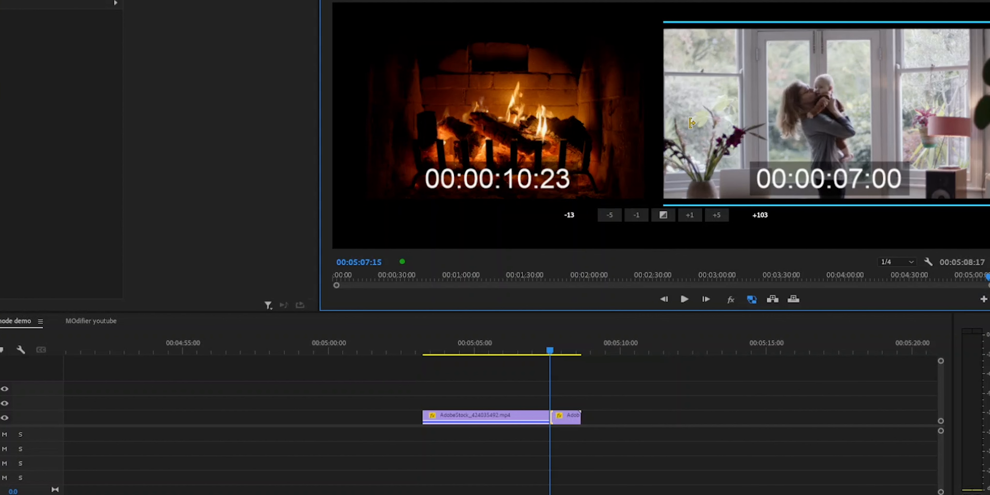
- Trim the incoming clip's start forward by four single frames and by one five-frame increment
{"action": "left_click", "coordinate": [692, 218]}
{"action": "left_click", "coordinate": [692, 218]}
{"action": "left_click", "coordinate": [693, 218]}
{"action": "left_click", "coordinate": [692, 218]}
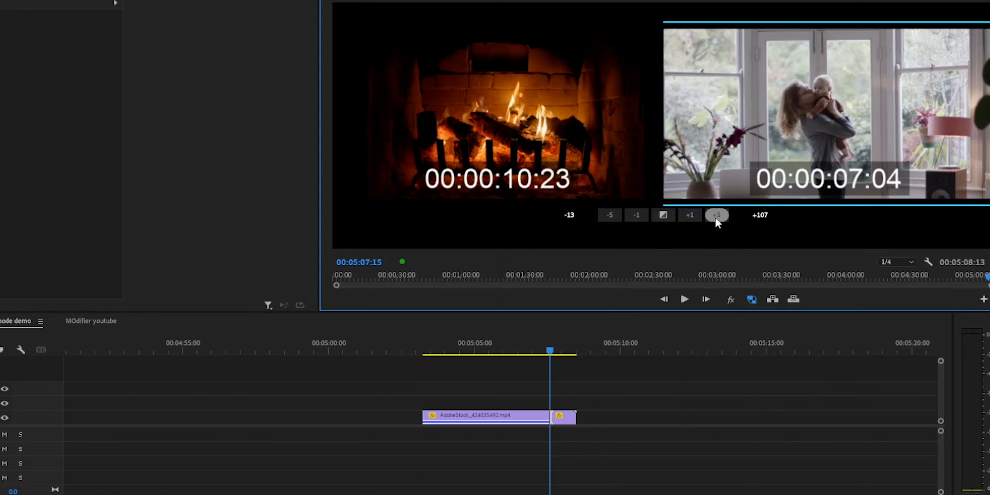
{"action": "left_click", "coordinate": [716, 218]}
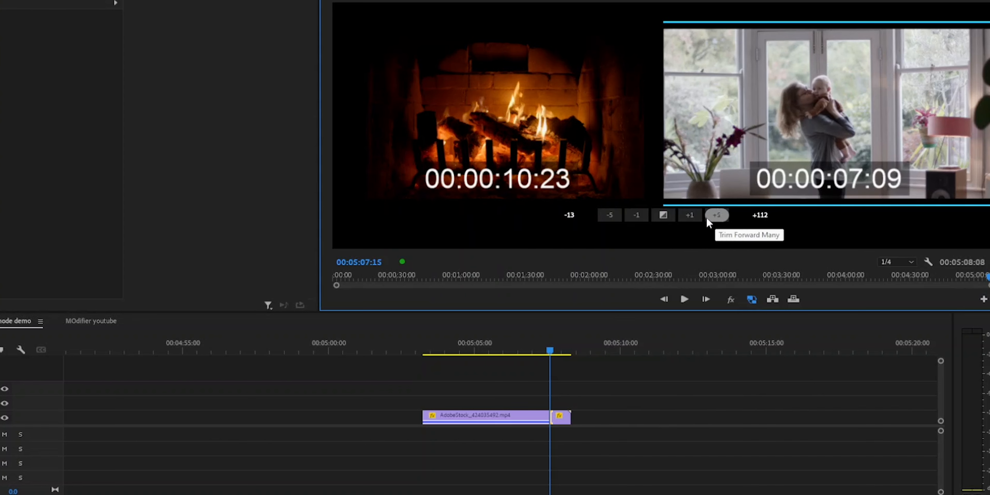
- Trim the incoming clip's start backward by 35 frames in five-frame increments
{"action": "left_click", "coordinate": [611, 217]}
{"action": "left_click", "coordinate": [611, 218]}
{"action": "left_click", "coordinate": [611, 217]}
{"action": "left_click", "coordinate": [610, 218]}
{"action": "left_click", "coordinate": [611, 218]}
{"action": "left_click", "coordinate": [611, 218]}
{"action": "left_click", "coordinate": [611, 218]}
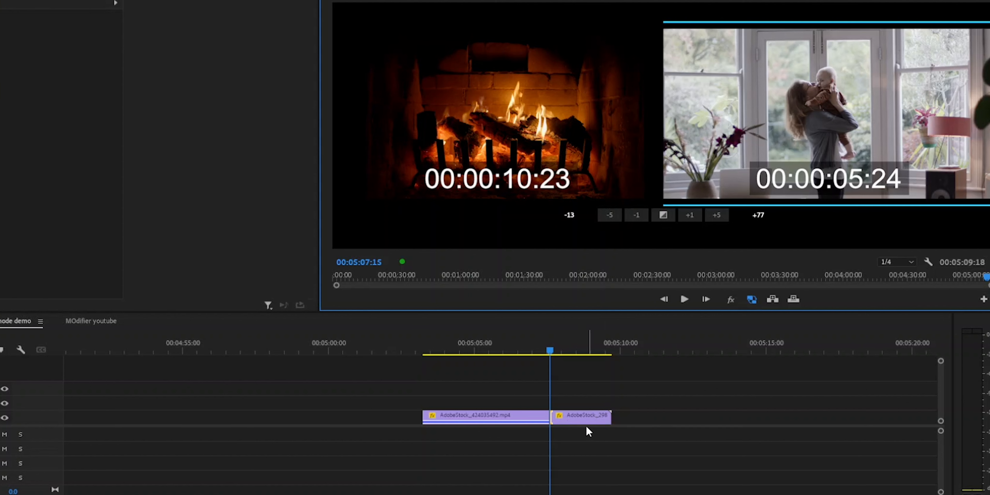
- Leave Trim mode and place a copy of AdobeStock_298343457.mp4 on V2 starting at about 00:05:12
{"action": "left_click", "coordinate": [721, 445]}
{"action": "left_click_drag", "start_coordinate": [591, 419], "coordinate": [692, 400]}
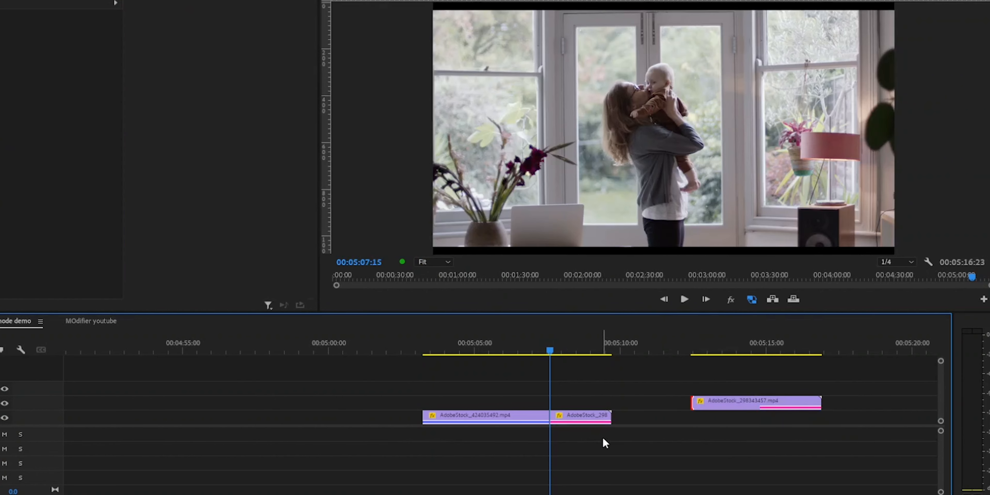
- Select the start of the second V1 AdobeStock clip as a regular trim, and try trimming it back five frames
{"action": "left_click", "coordinate": [553, 418]}
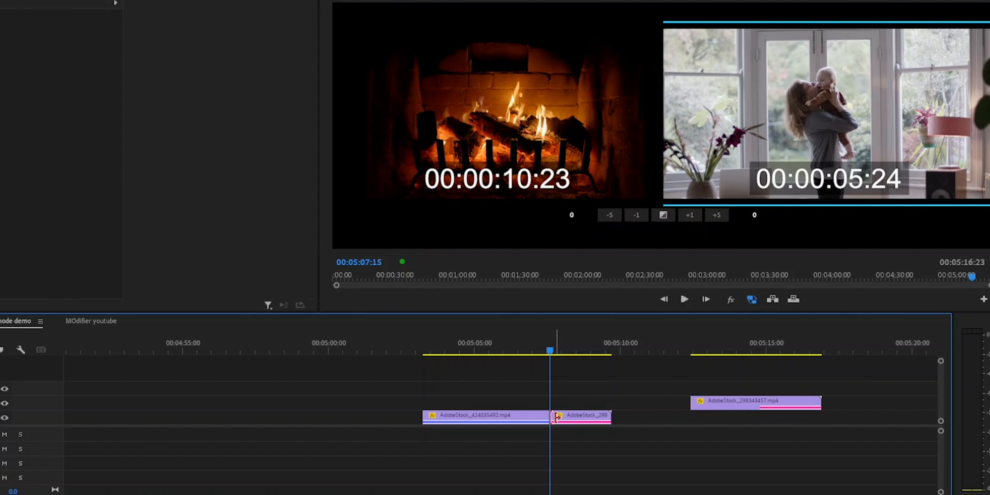
{"action": "left_click", "coordinate": [608, 213]}
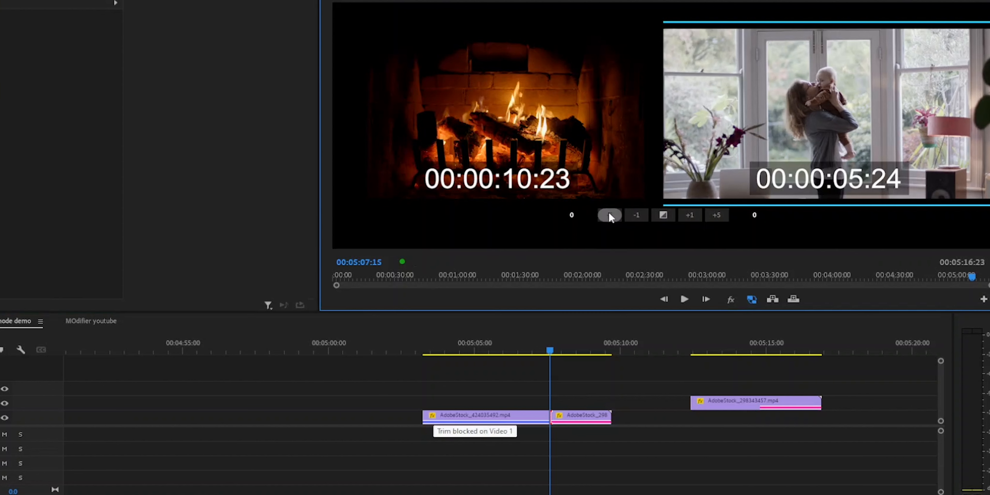
{"action": "left_click", "coordinate": [608, 213]}
- Reselect the edit at 00:05:07:15 and ripple-trim the incoming clip's start backward by 30 frames in five-frame increments
{"action": "left_click_drag", "start_coordinate": [578, 379], "coordinate": [526, 427]}
{"action": "left_click", "coordinate": [701, 153]}
{"action": "left_click", "coordinate": [615, 217]}
{"action": "left_click", "coordinate": [615, 217]}
{"action": "left_click", "coordinate": [616, 217]}
{"action": "left_click", "coordinate": [615, 218]}
{"action": "left_click", "coordinate": [615, 218]}
{"action": "left_click", "coordinate": [615, 218]}
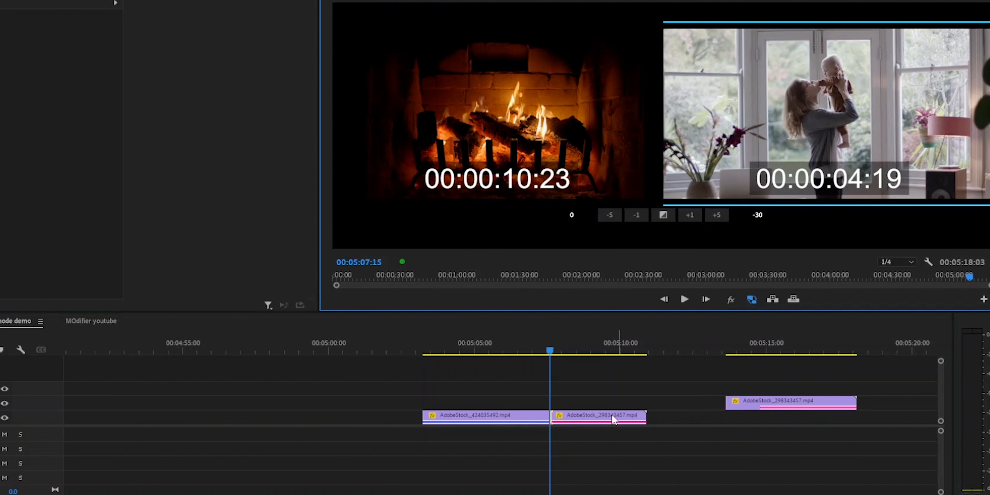
- Switch the edit to a ripple out trim and back to ripple in, and leave Trim mode
{"action": "left_click", "coordinate": [591, 193]}
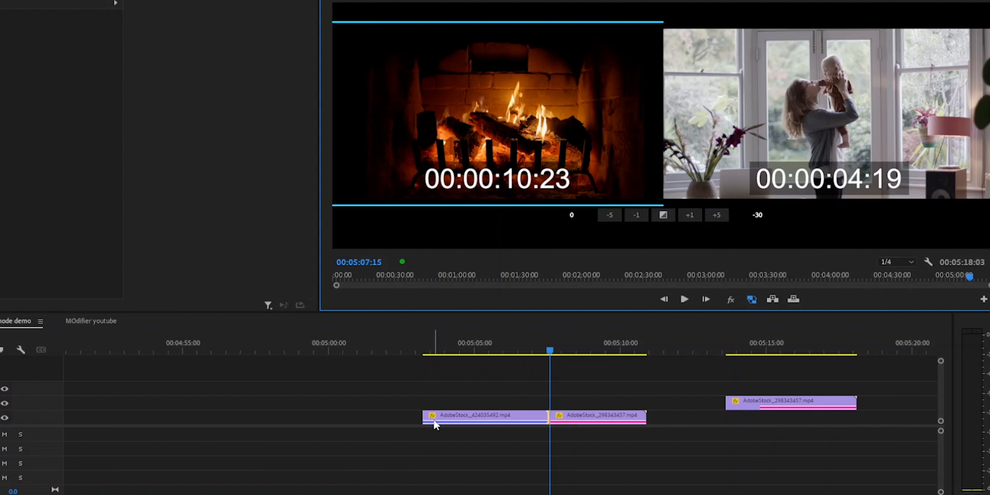
{"action": "left_click", "coordinate": [703, 133]}
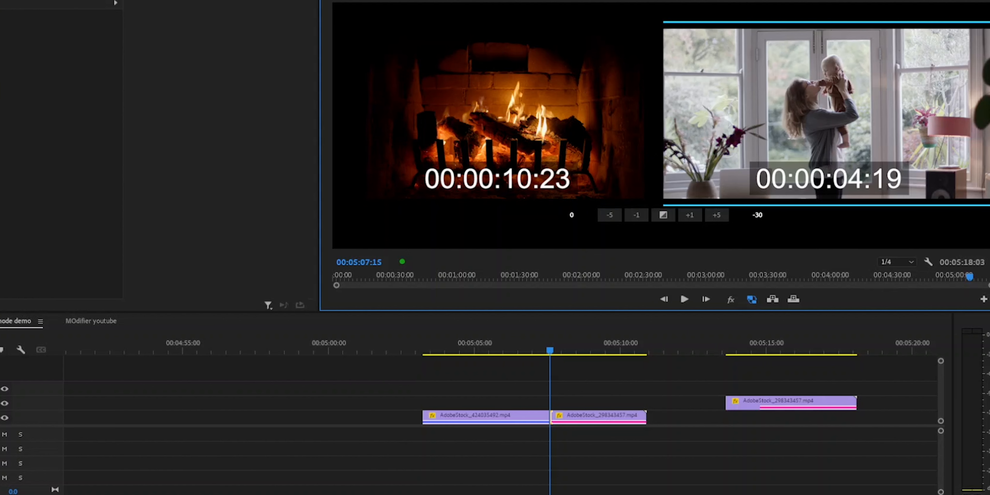
{"action": "scroll", "coordinate": [195, 420], "scroll_direction": "down", "scroll_amount": 5}
{"action": "left_click_drag", "start_coordinate": [119, 388], "coordinate": [230, 449]}
{"action": "scroll", "coordinate": [576, 419], "scroll_direction": "up", "scroll_amount": 5}
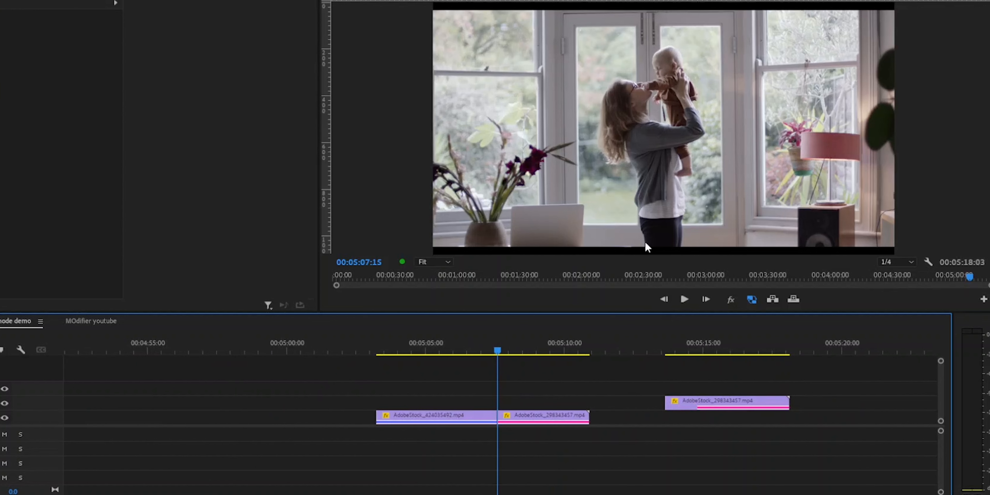
- Try ripple-out trimming all edit points of the two V1 AdobeStock clips forward by one frame
{"action": "left_click_drag", "start_coordinate": [614, 464], "coordinate": [371, 397]}
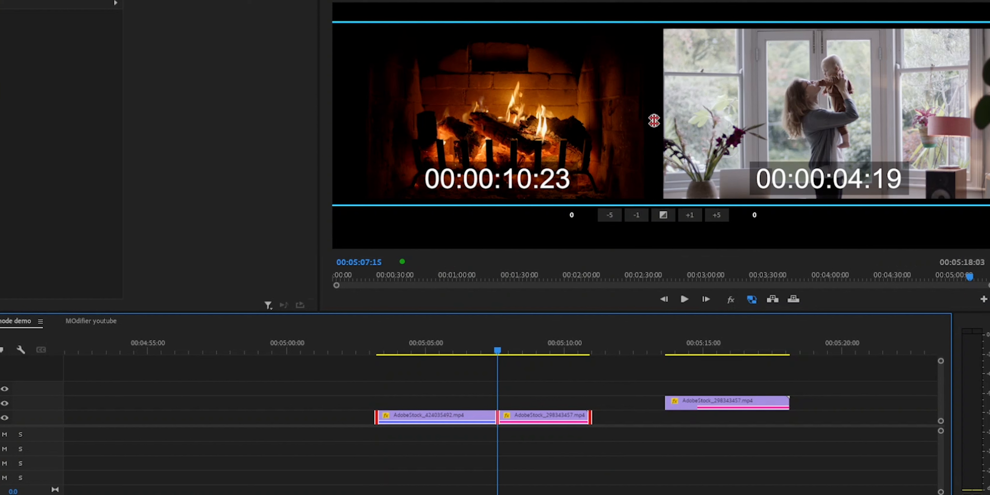
{"action": "left_click", "coordinate": [638, 119]}
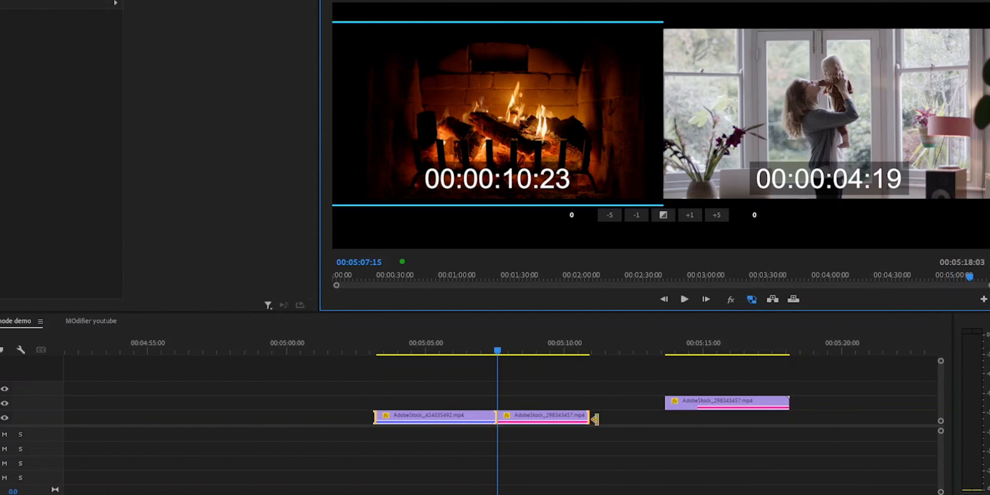
{"action": "left_click", "coordinate": [690, 215]}
{"action": "left_click", "coordinate": [688, 213]}
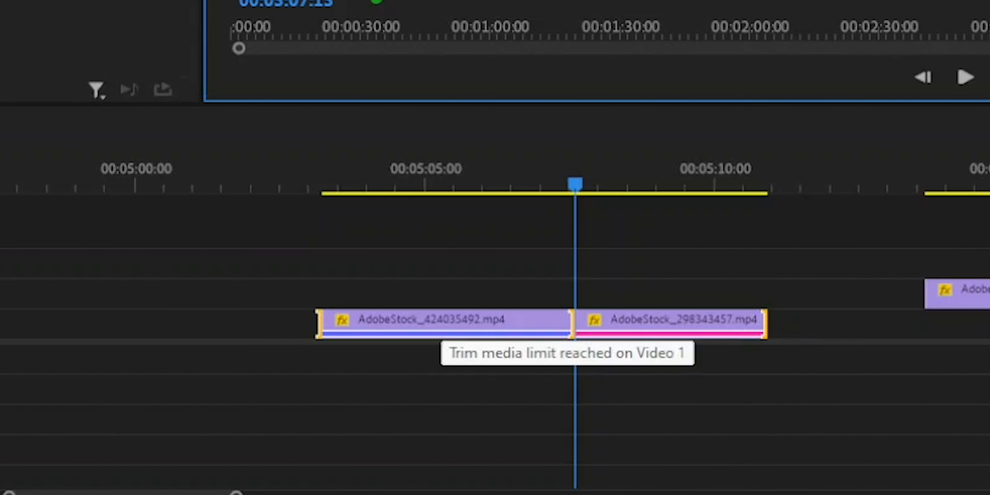